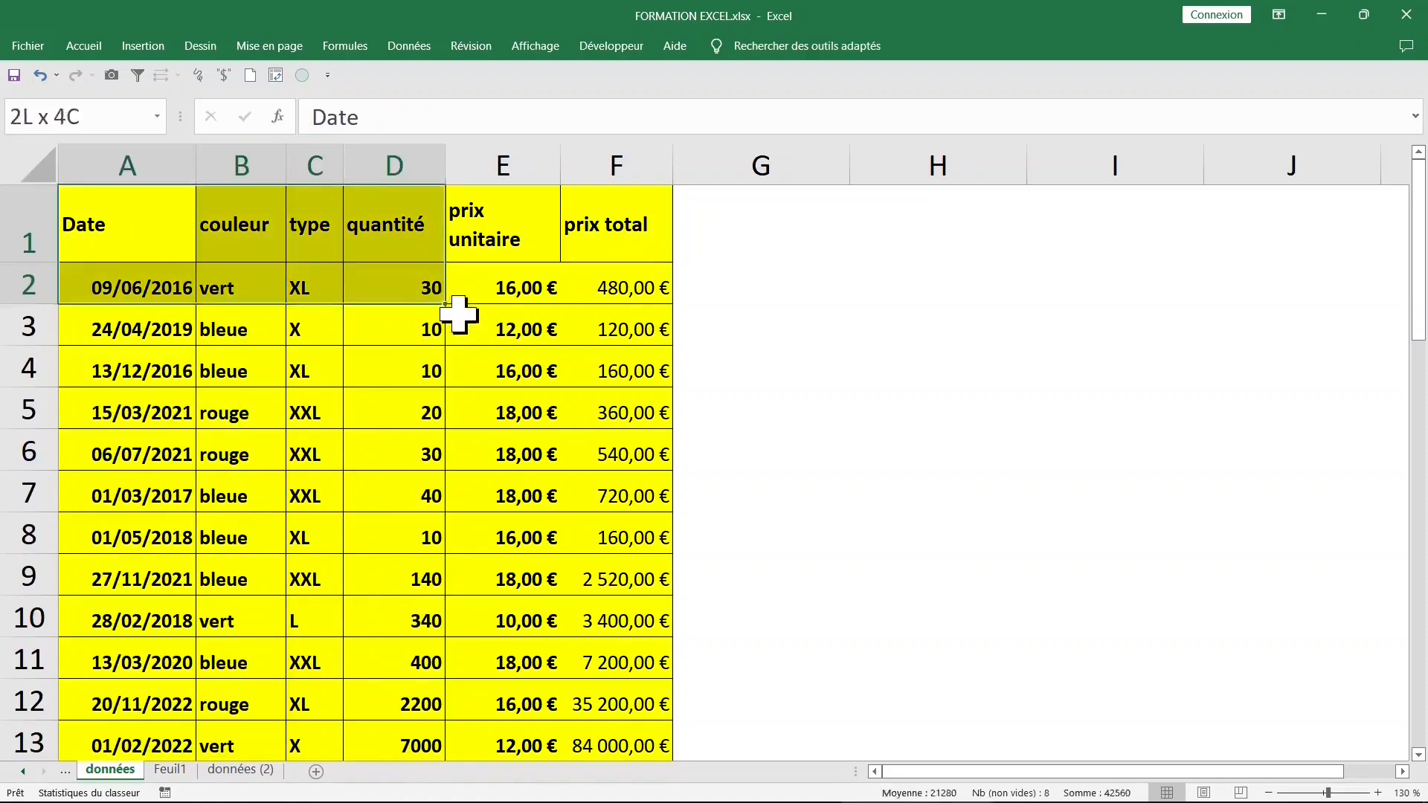
# Create a pivot table on a new worksheet from the table données!$A$1:$F$42.
pyautogui.click(394, 327)
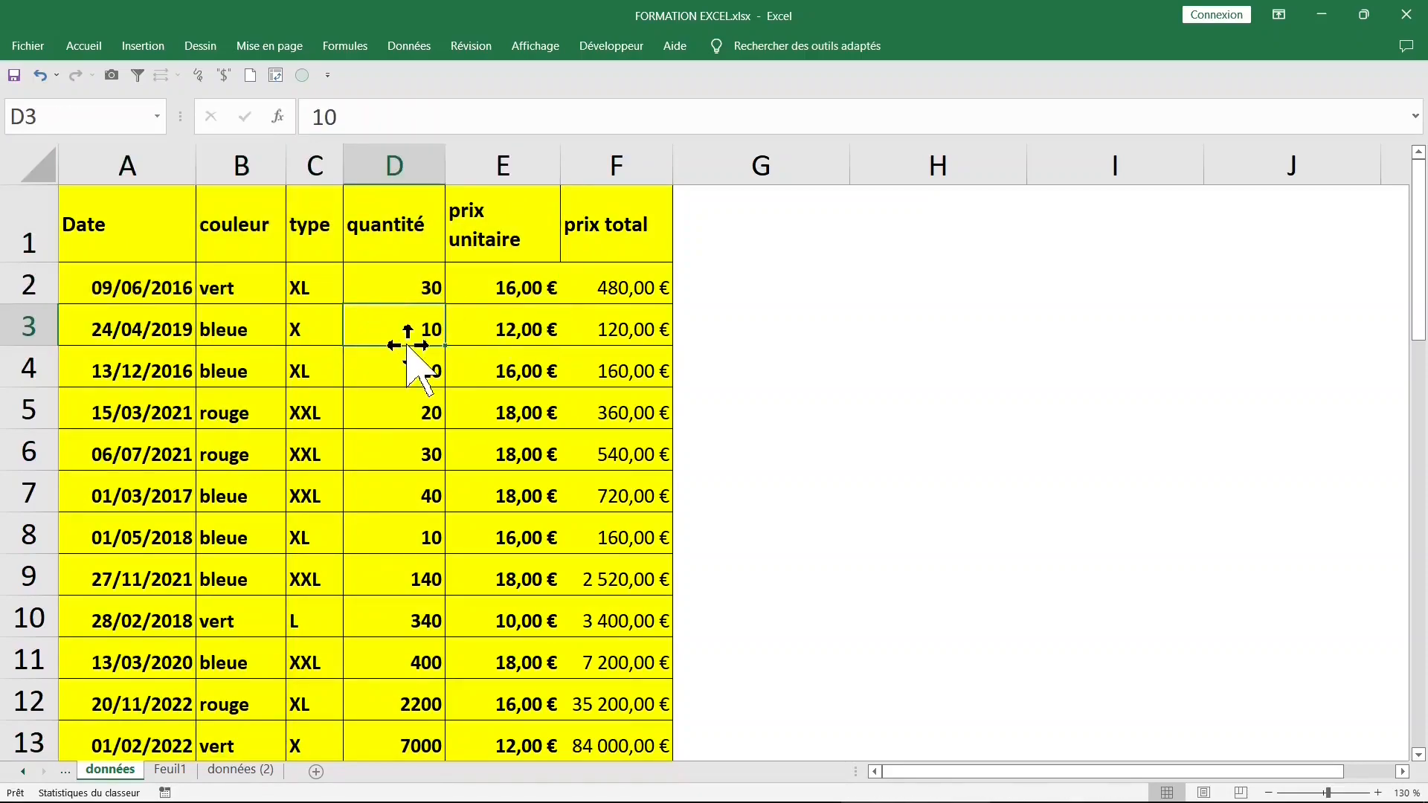
pyautogui.click(143, 48)
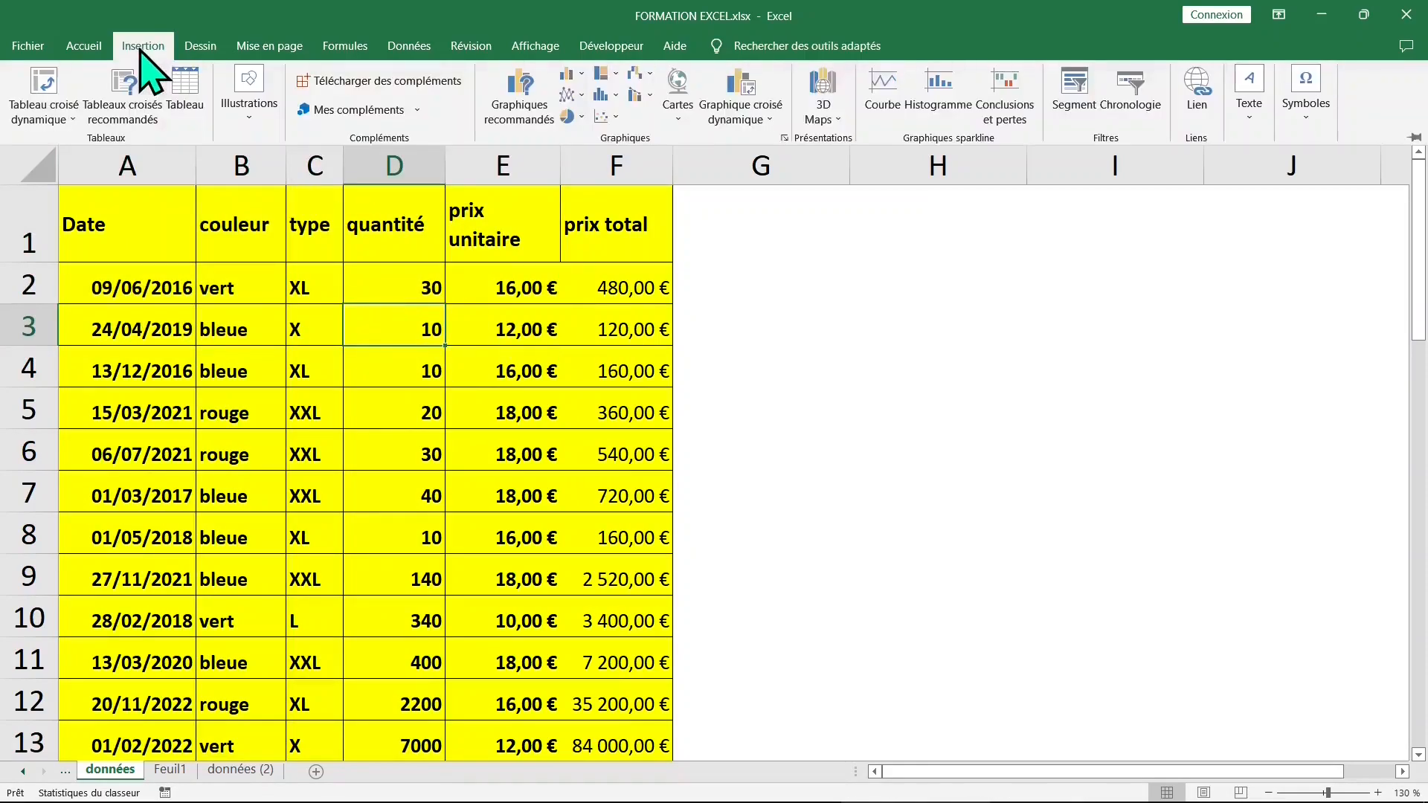
pyautogui.click(54, 85)
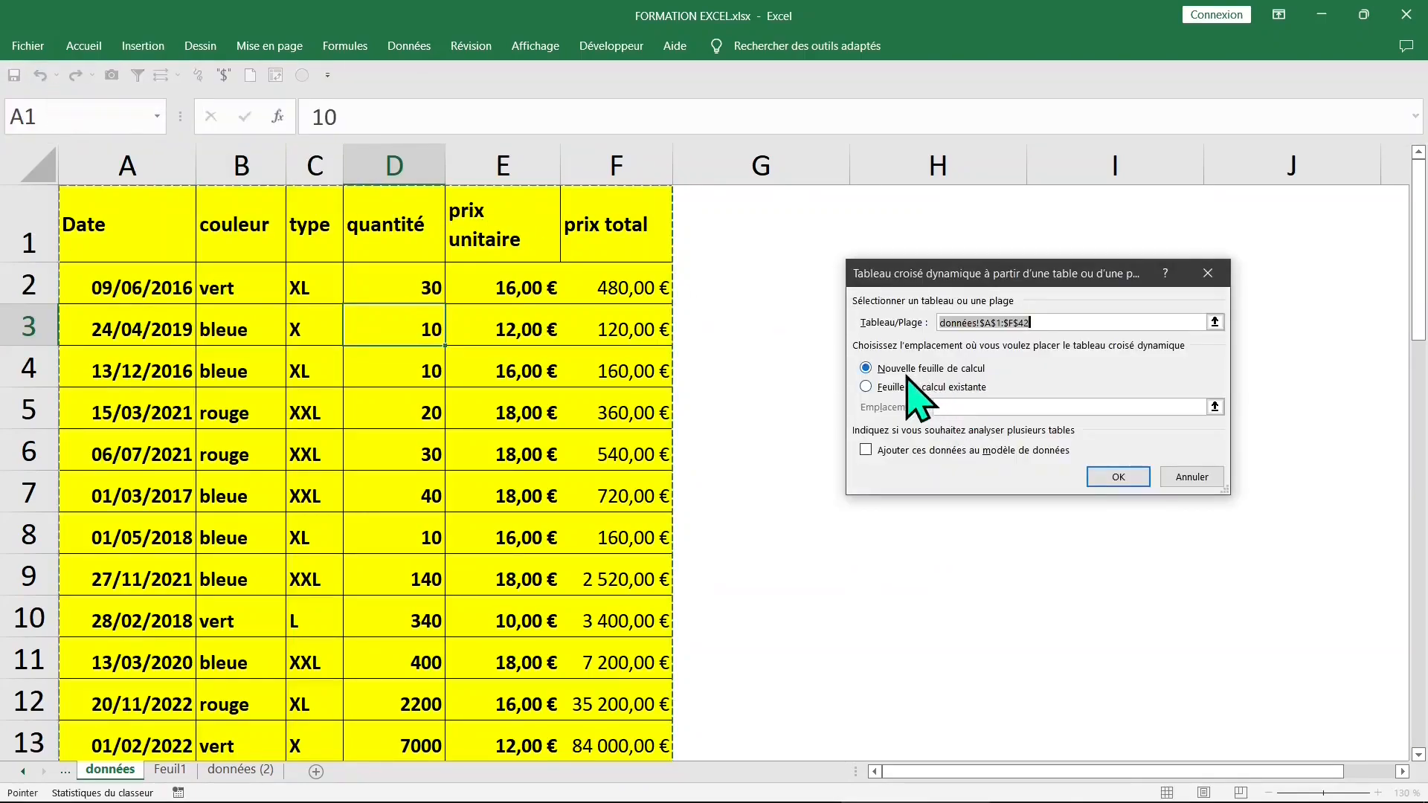
pyautogui.click(1119, 479)
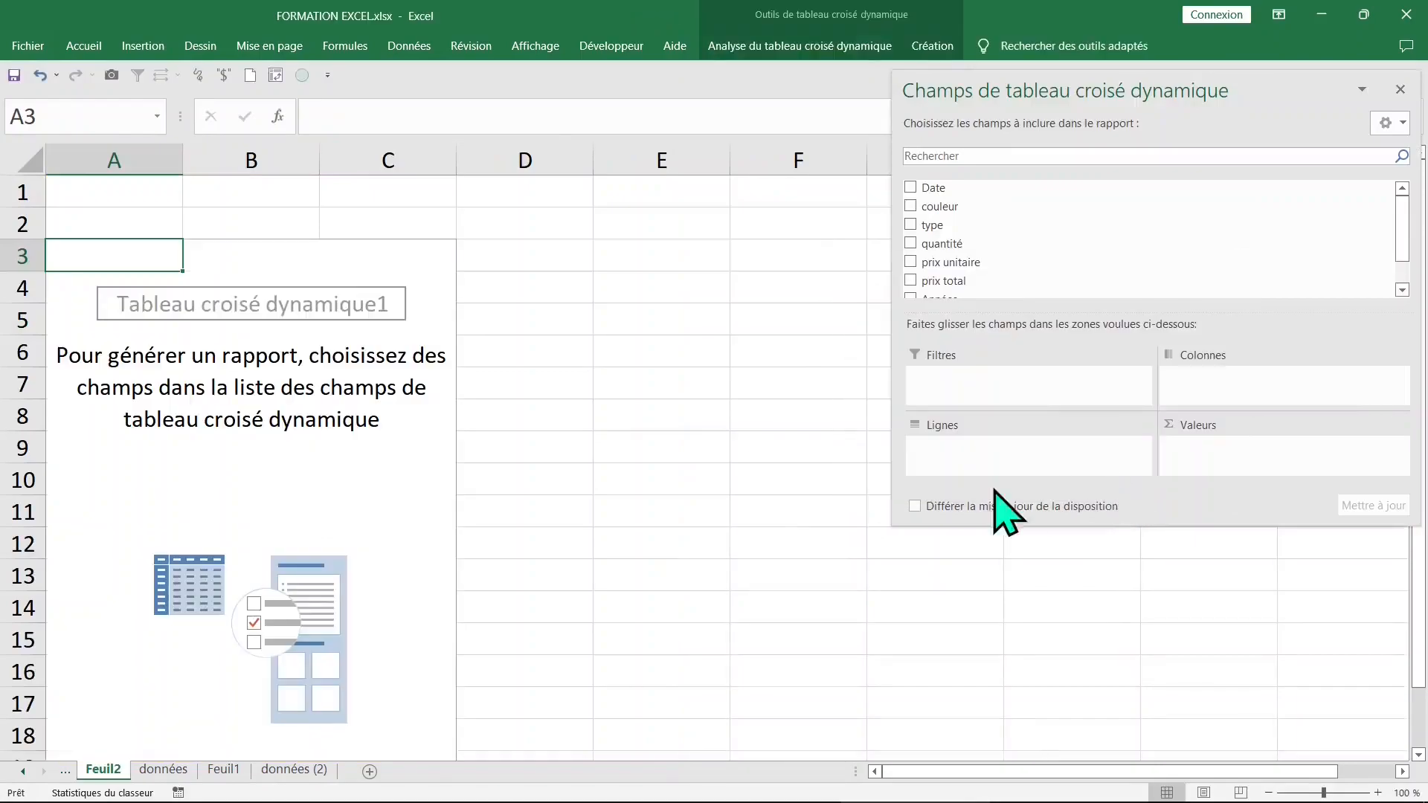
# Rename the new pivot table worksheet as TCD.
pyautogui.doubleClick(111, 770)
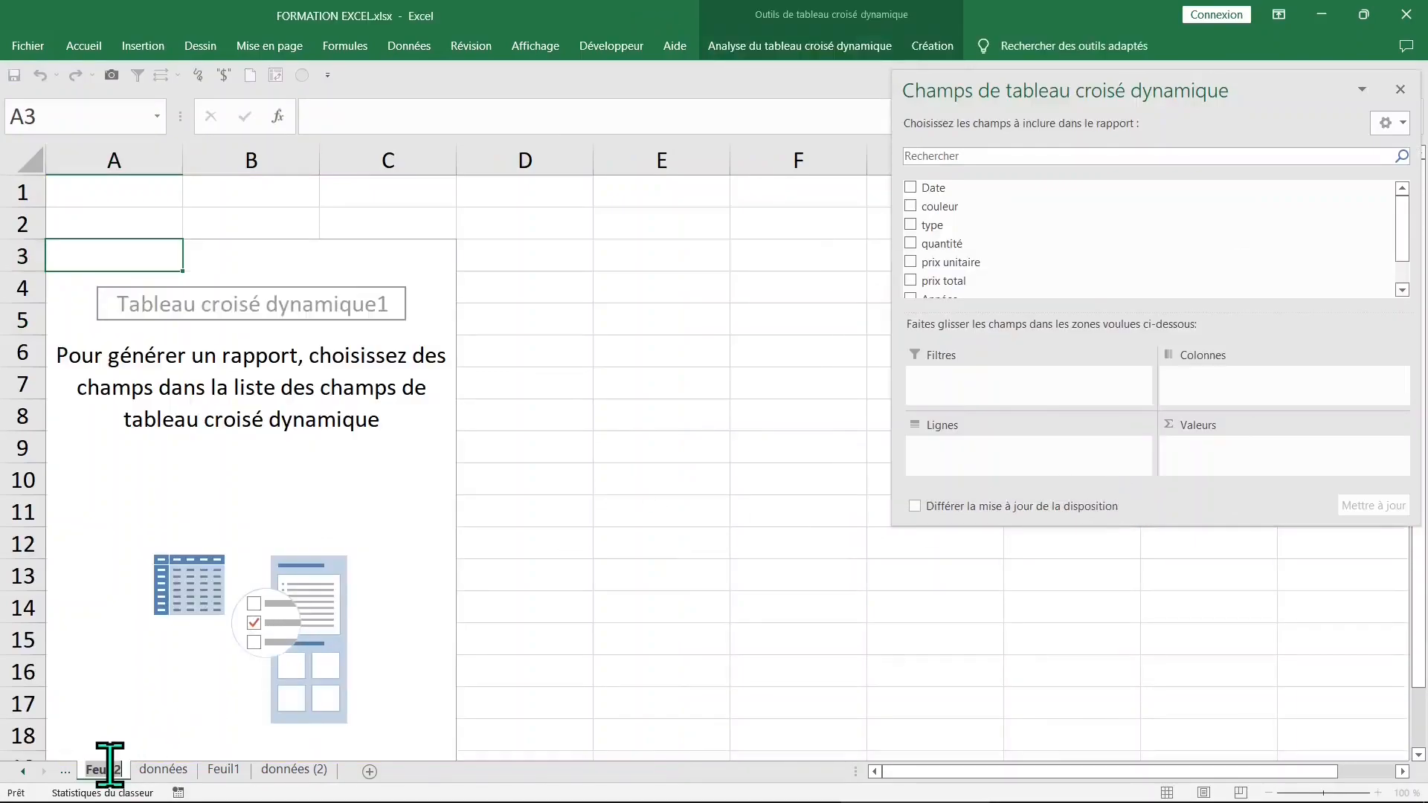
pyautogui.write('TCD')
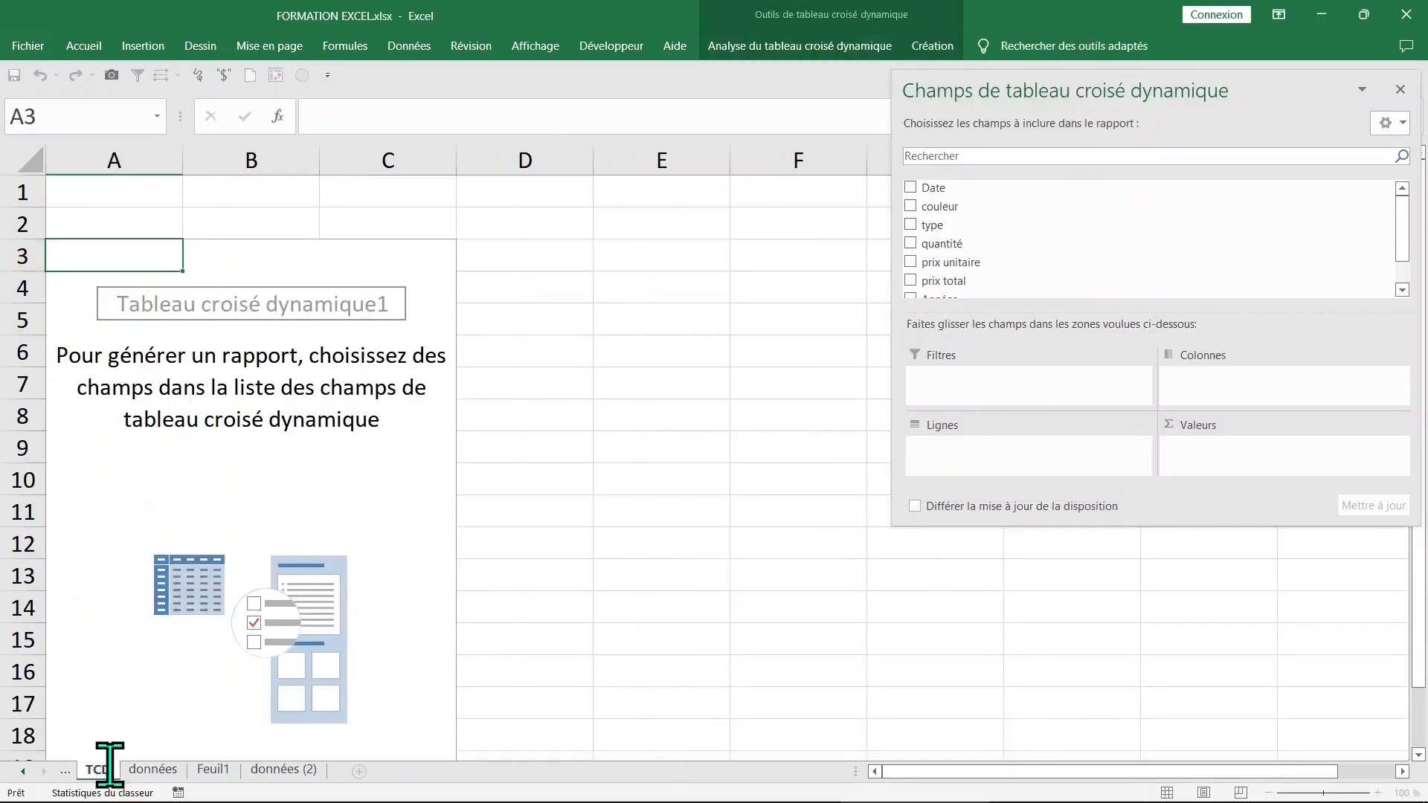
pyautogui.click(576, 599)
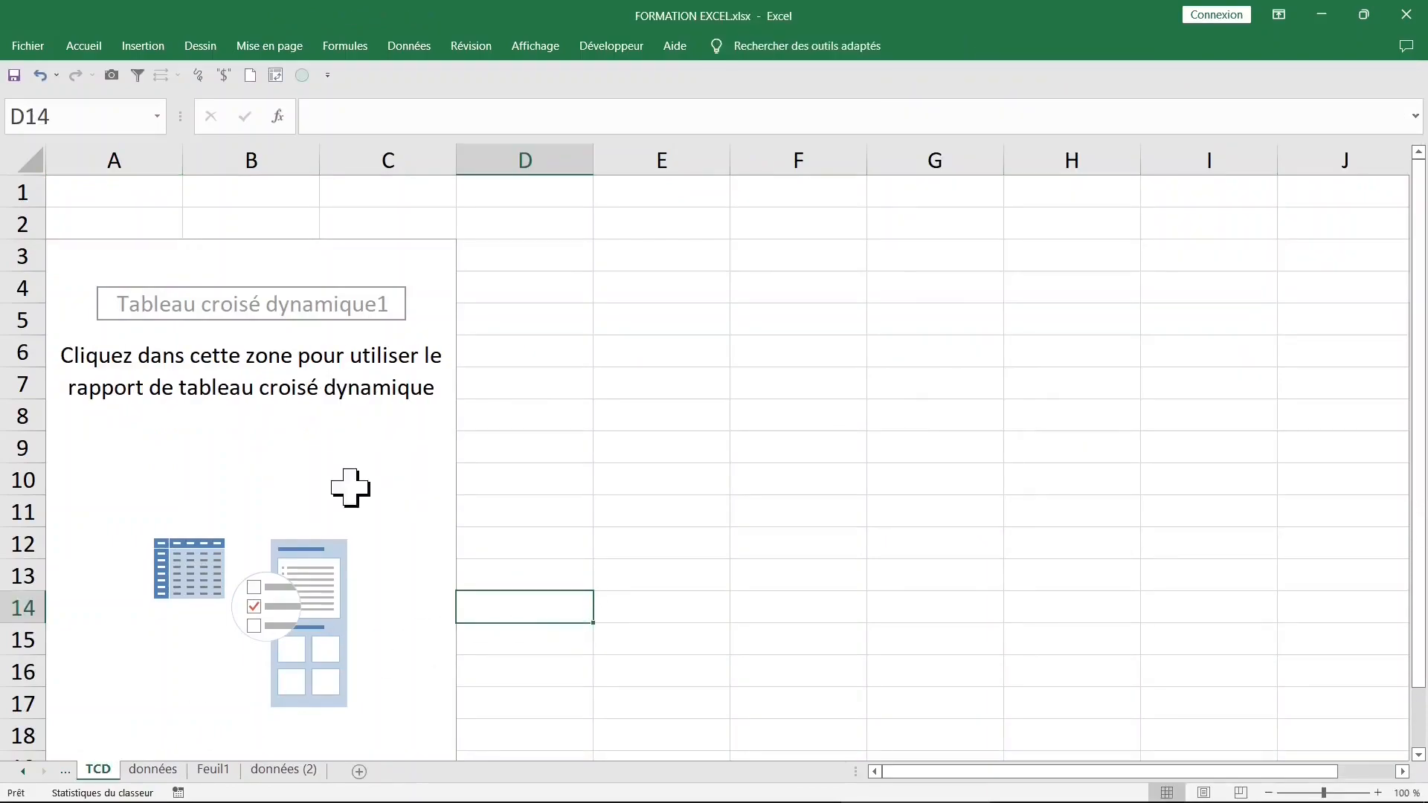
# Enlarge the pivot field list and place the Date field in the Lignes area, leaving the Colonnes area empty.
pyautogui.click(295, 476)
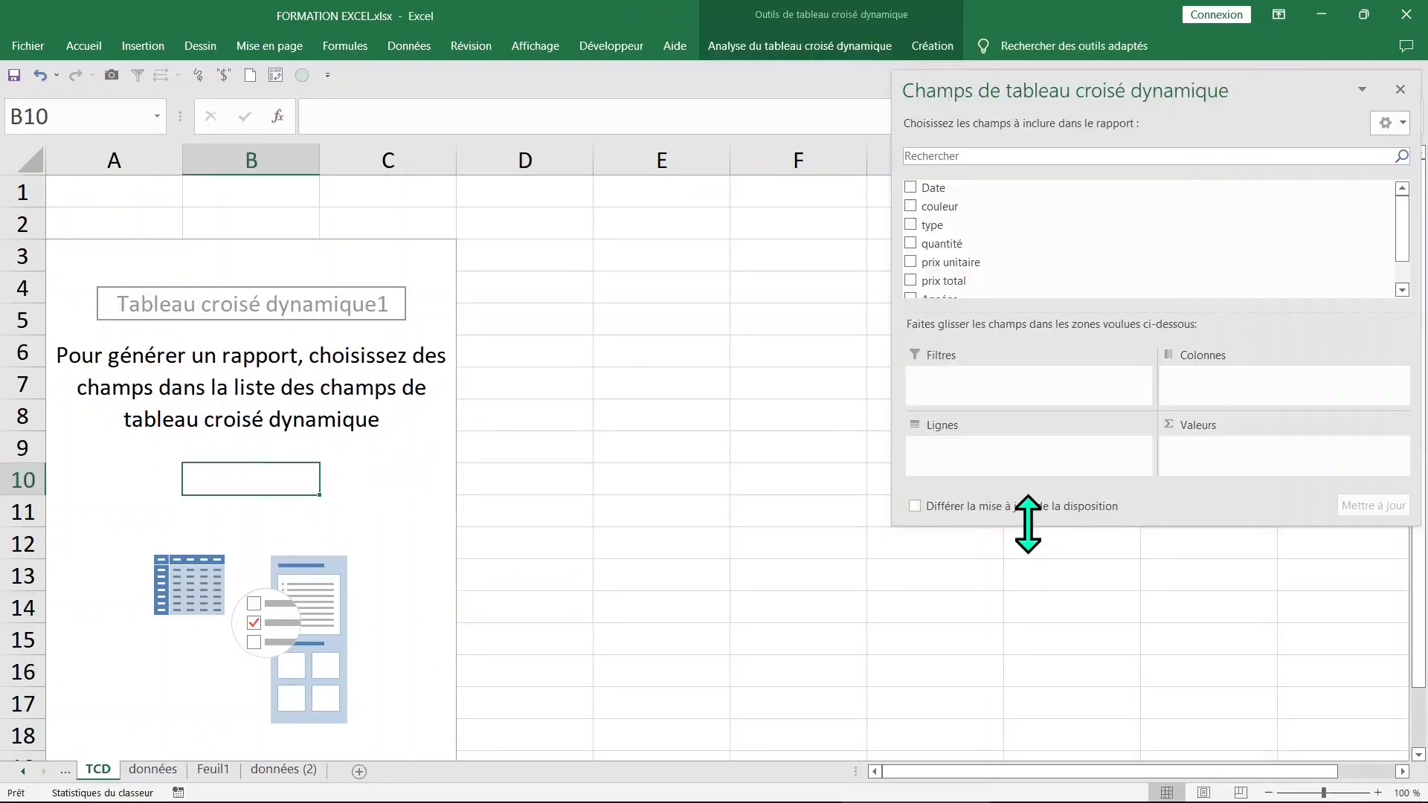
pyautogui.moveTo(1027, 527); pyautogui.dragTo(1029, 645)
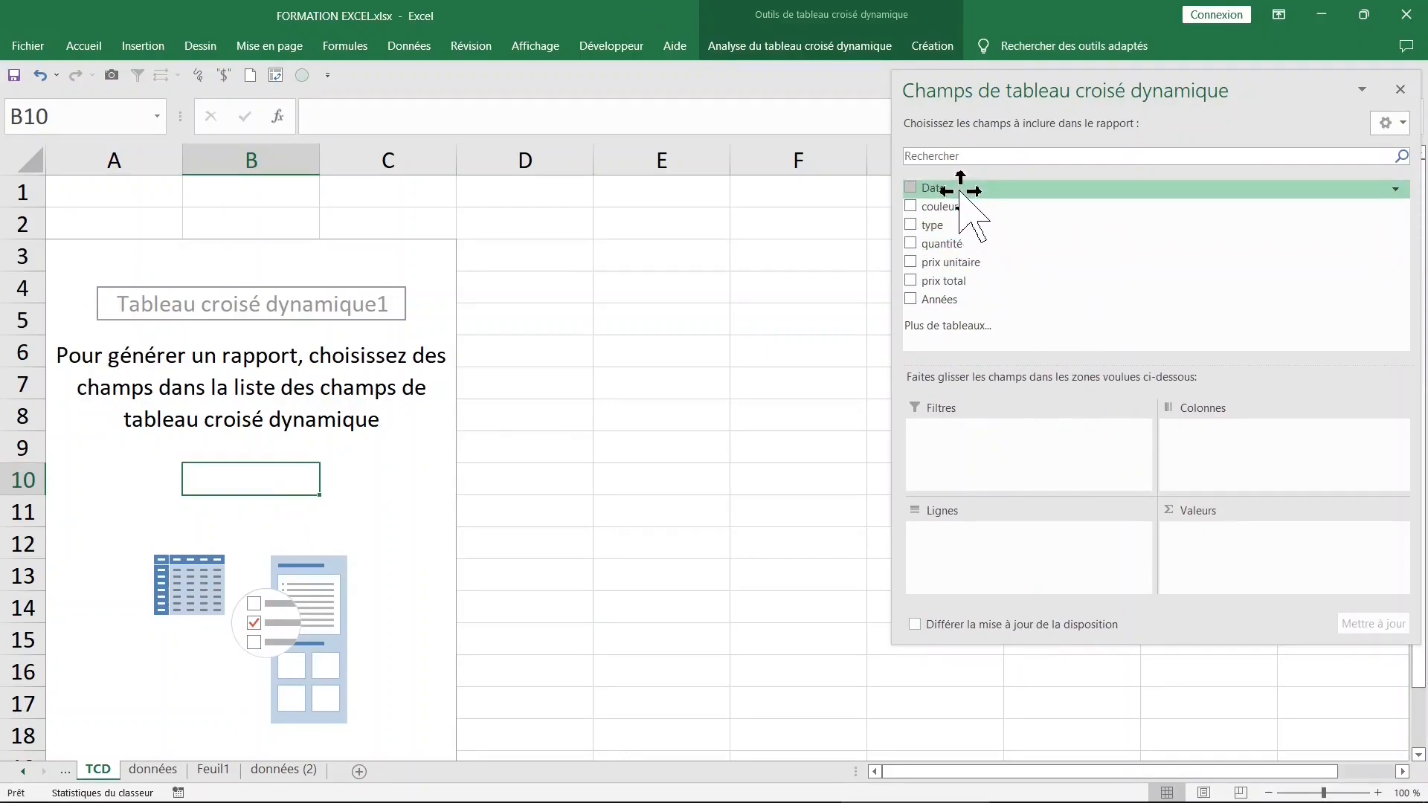
pyautogui.moveTo(960, 191); pyautogui.dragTo(1079, 573)
pyautogui.moveTo(1212, 429); pyautogui.dragTo(702, 406)
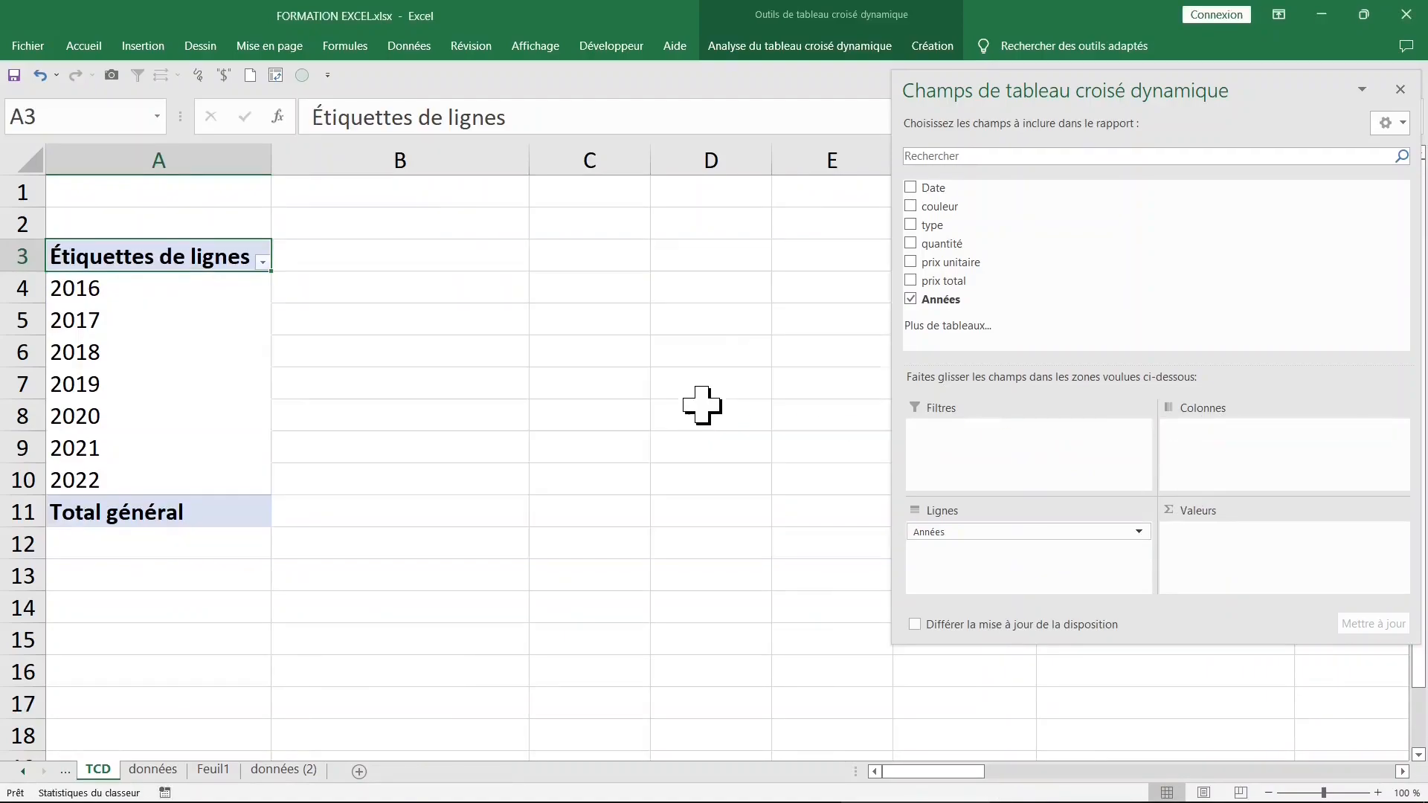
# Ungroup the year row labels so the pivot table lists individual dates.
pyautogui.click(127, 355)
pyautogui.rightClick(135, 358)
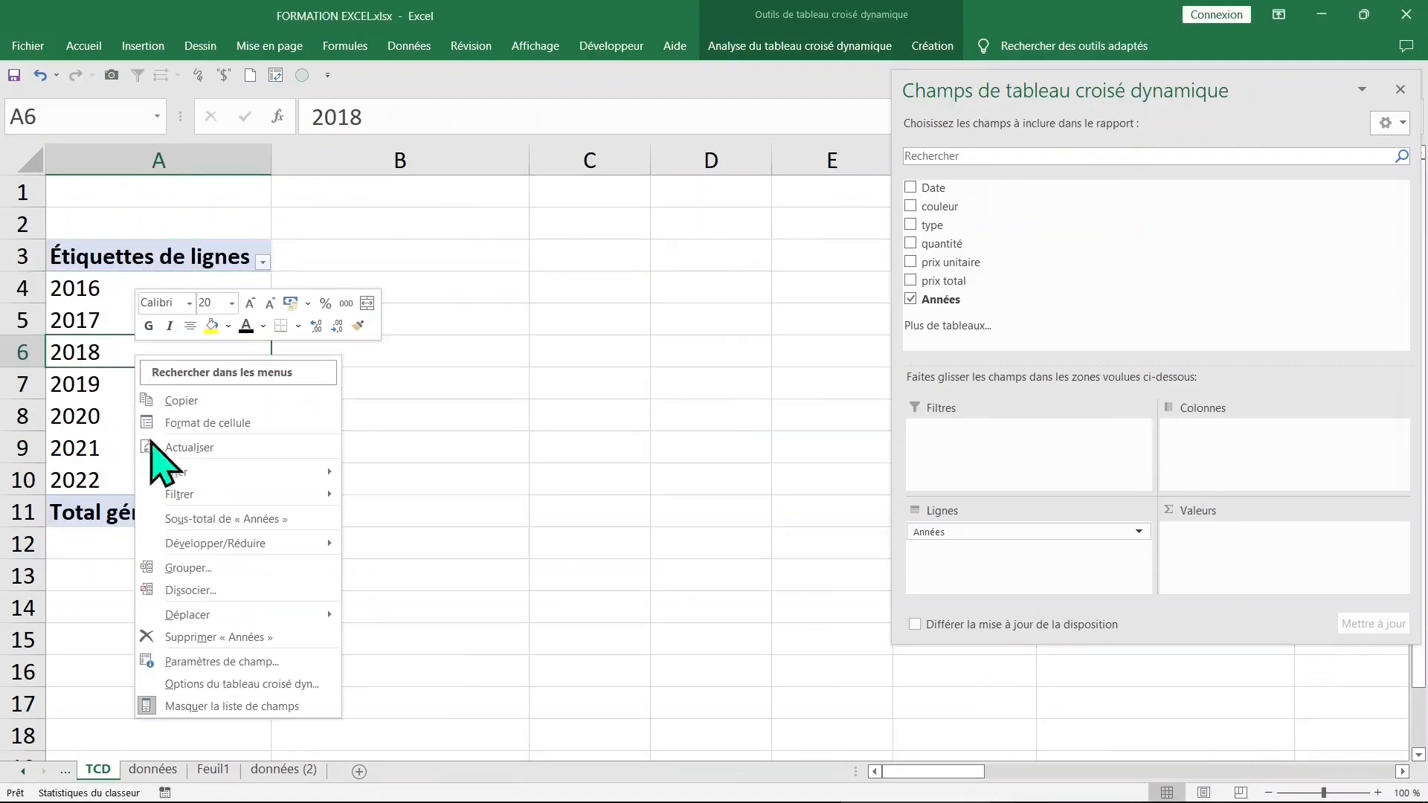
pyautogui.click(204, 595)
pyautogui.click(154, 434)
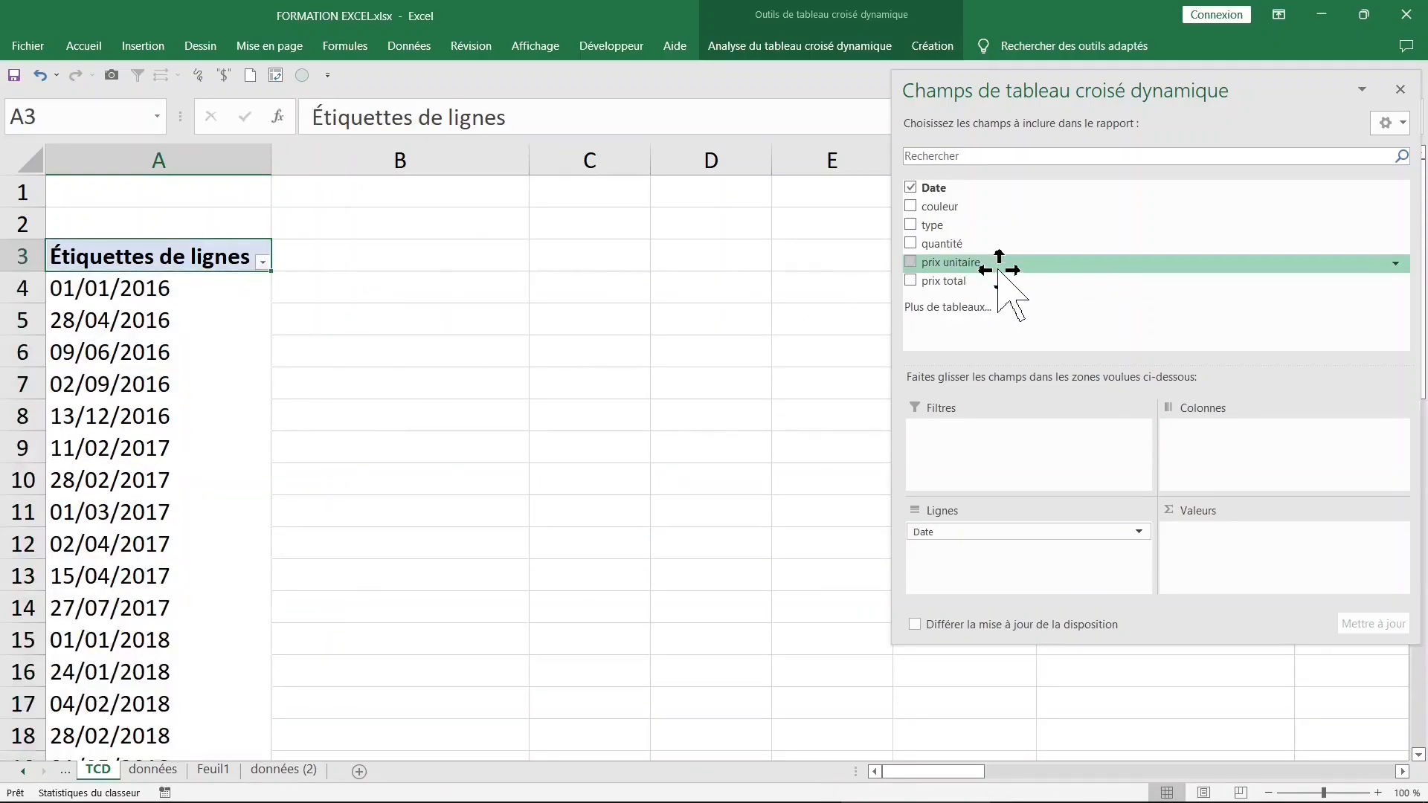
# Place the couleur field in the Colonnes area and again in Valeurs to count the colours per date.
pyautogui.moveTo(955, 207); pyautogui.dragTo(1188, 439)
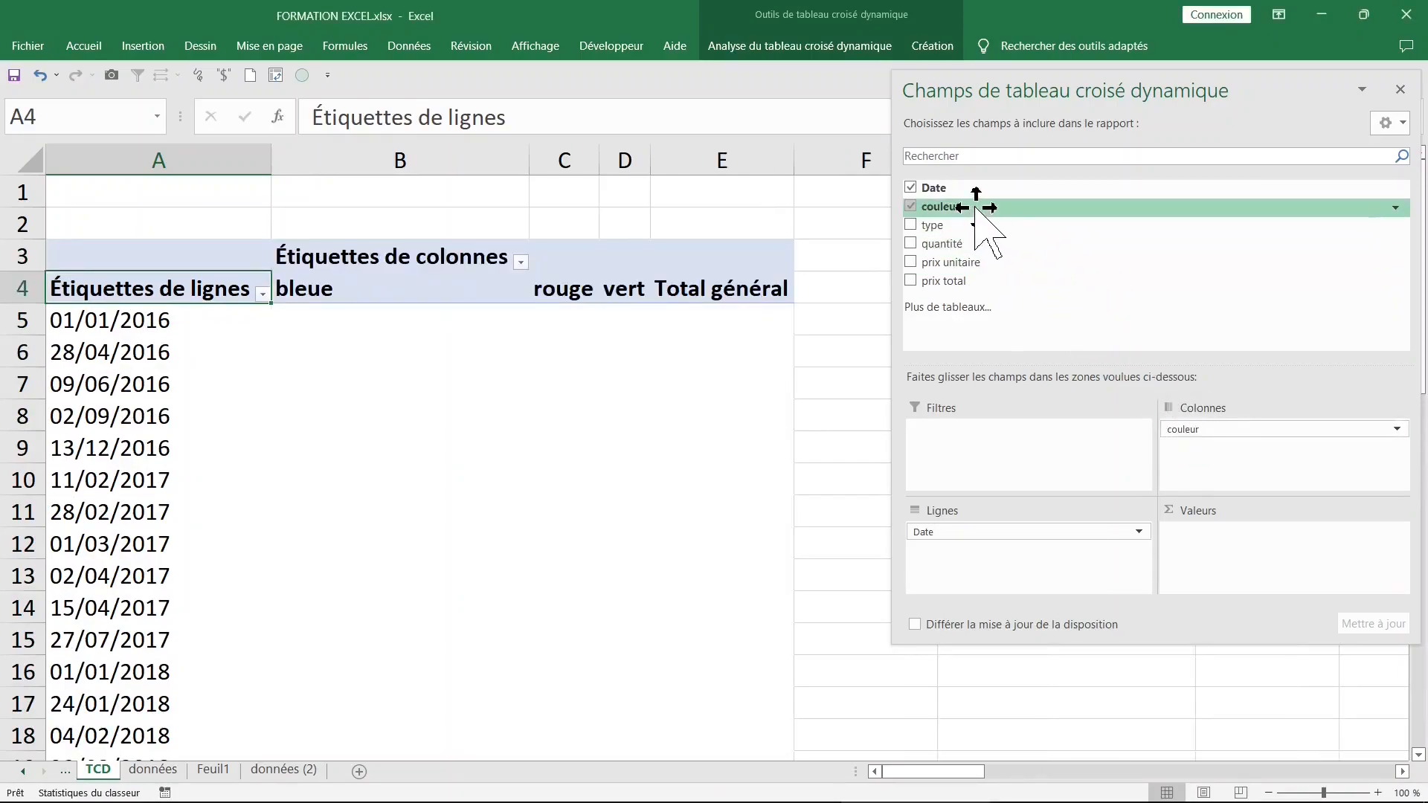
pyautogui.moveTo(975, 208); pyautogui.dragTo(1205, 554)
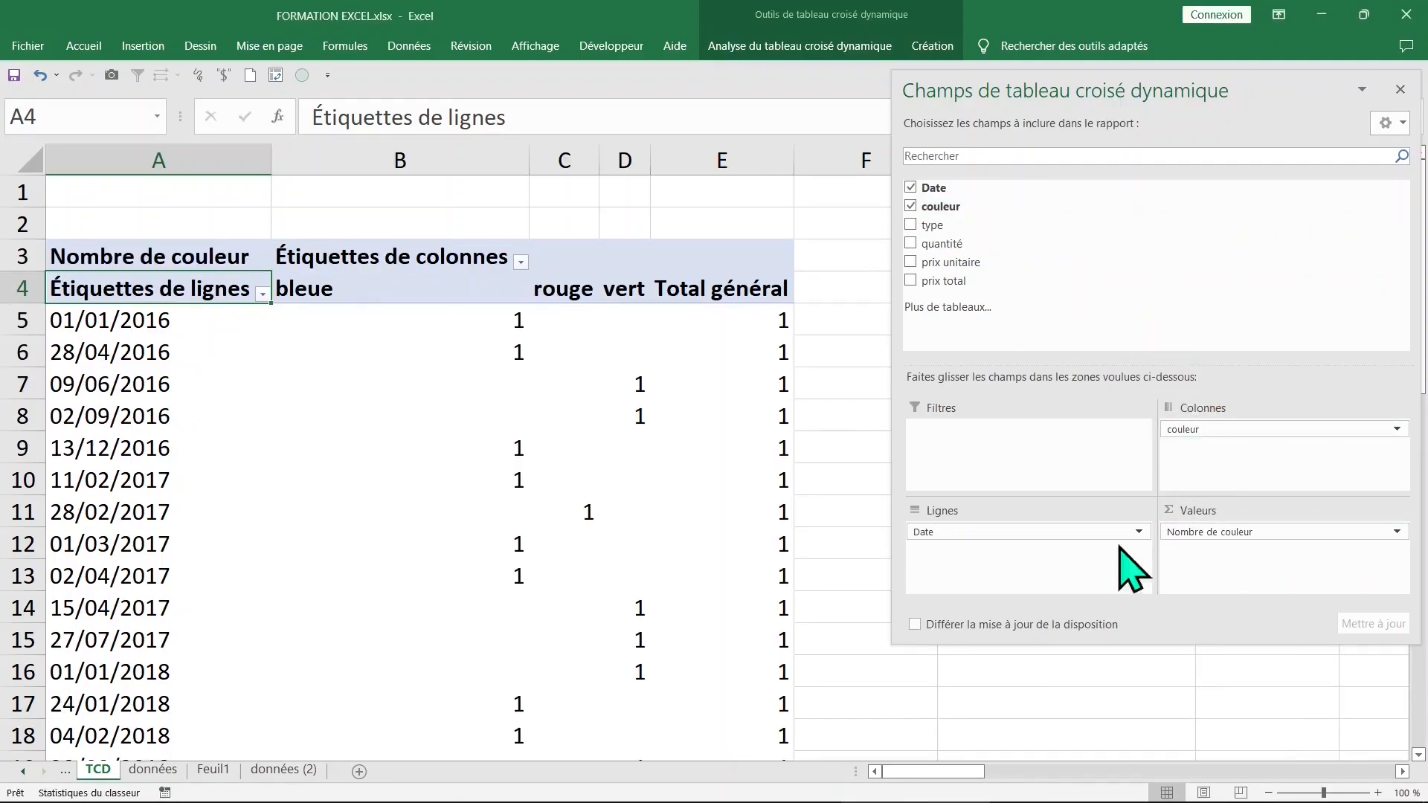
# Examine the pivot table's date labels, colour counts and empty cells in the bleue and vert columns.
pyautogui.click(94, 394)
pyautogui.click(354, 447)
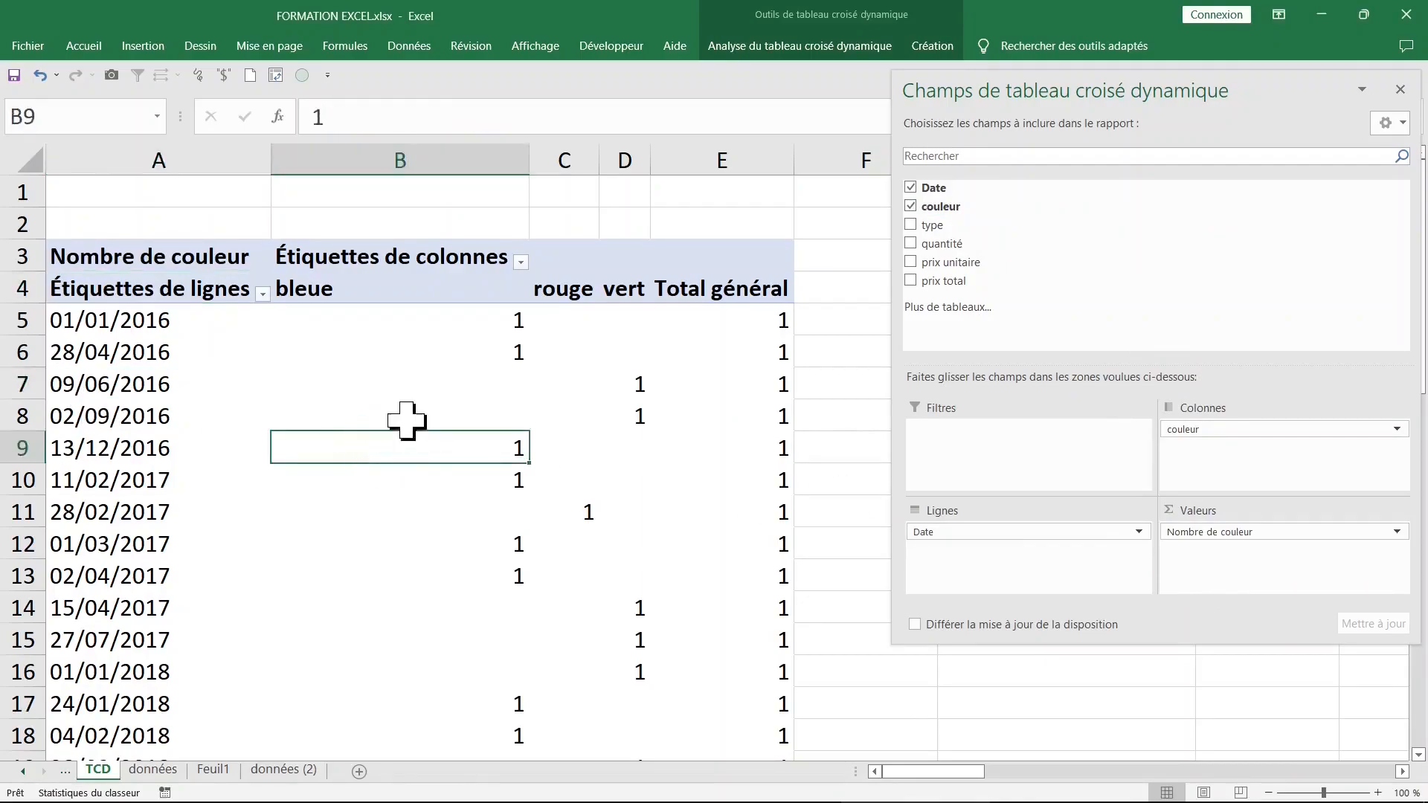
pyautogui.moveTo(624, 320); pyautogui.dragTo(625, 352)
pyautogui.click(133, 357)
pyautogui.click(132, 160)
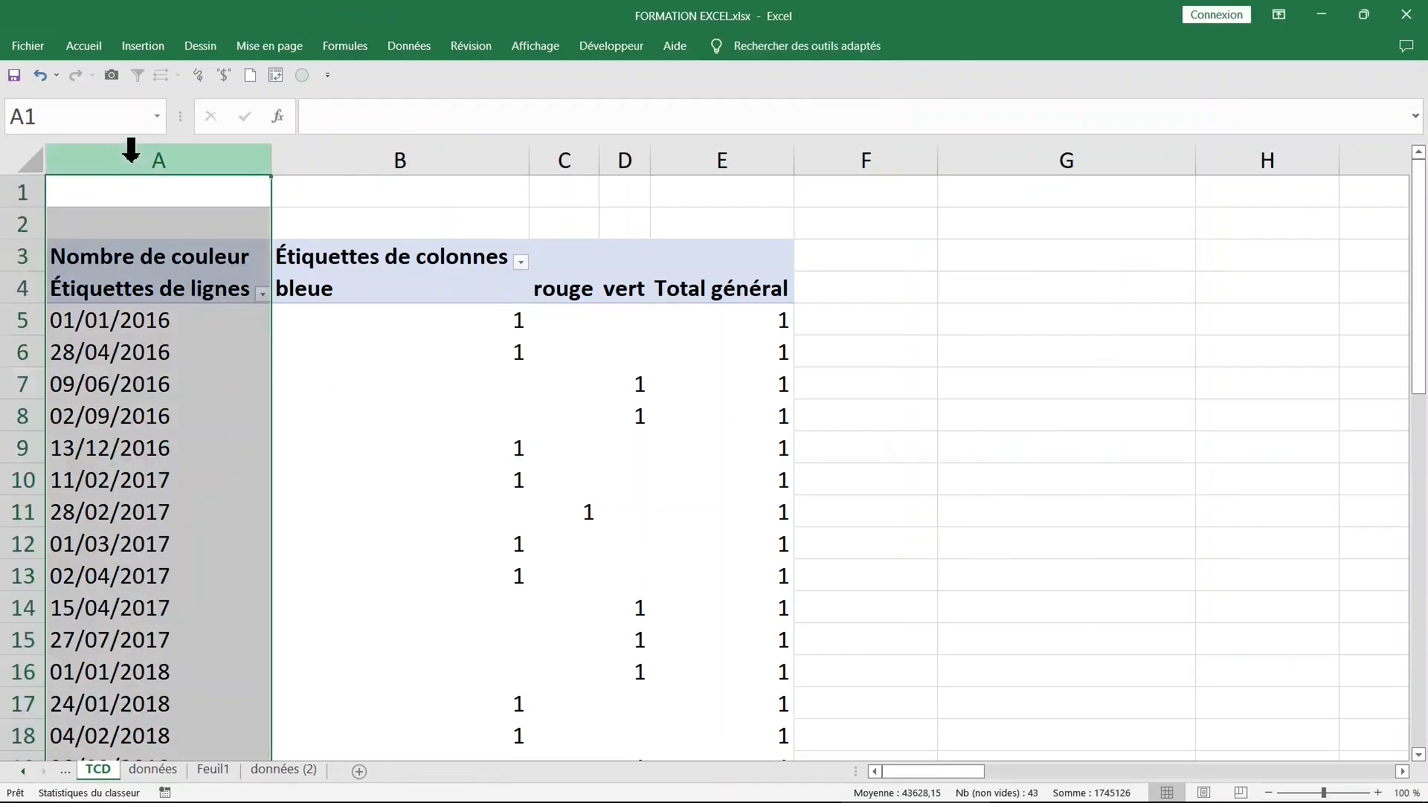
pyautogui.click(389, 318)
pyautogui.click(438, 356)
pyautogui.click(450, 388)
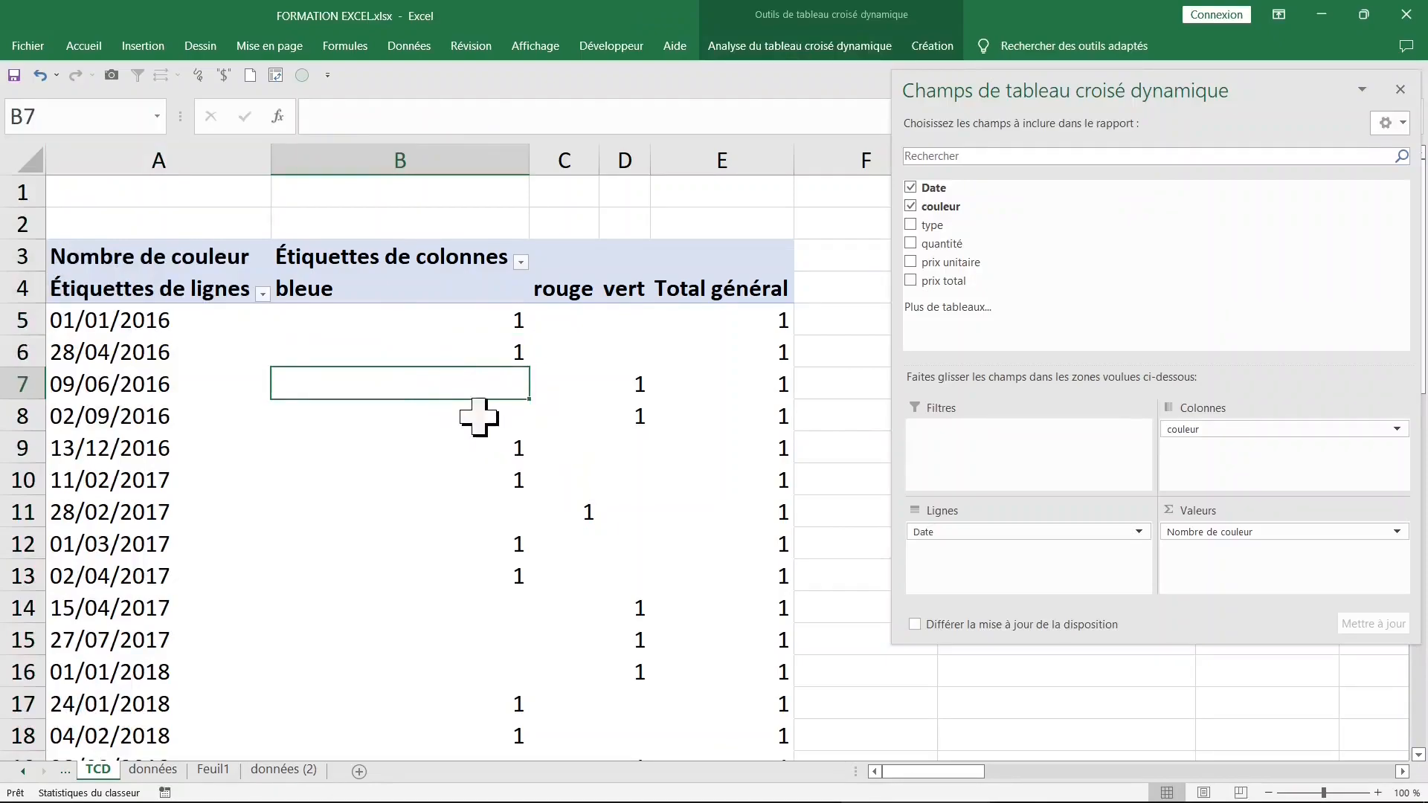
pyautogui.click(621, 318)
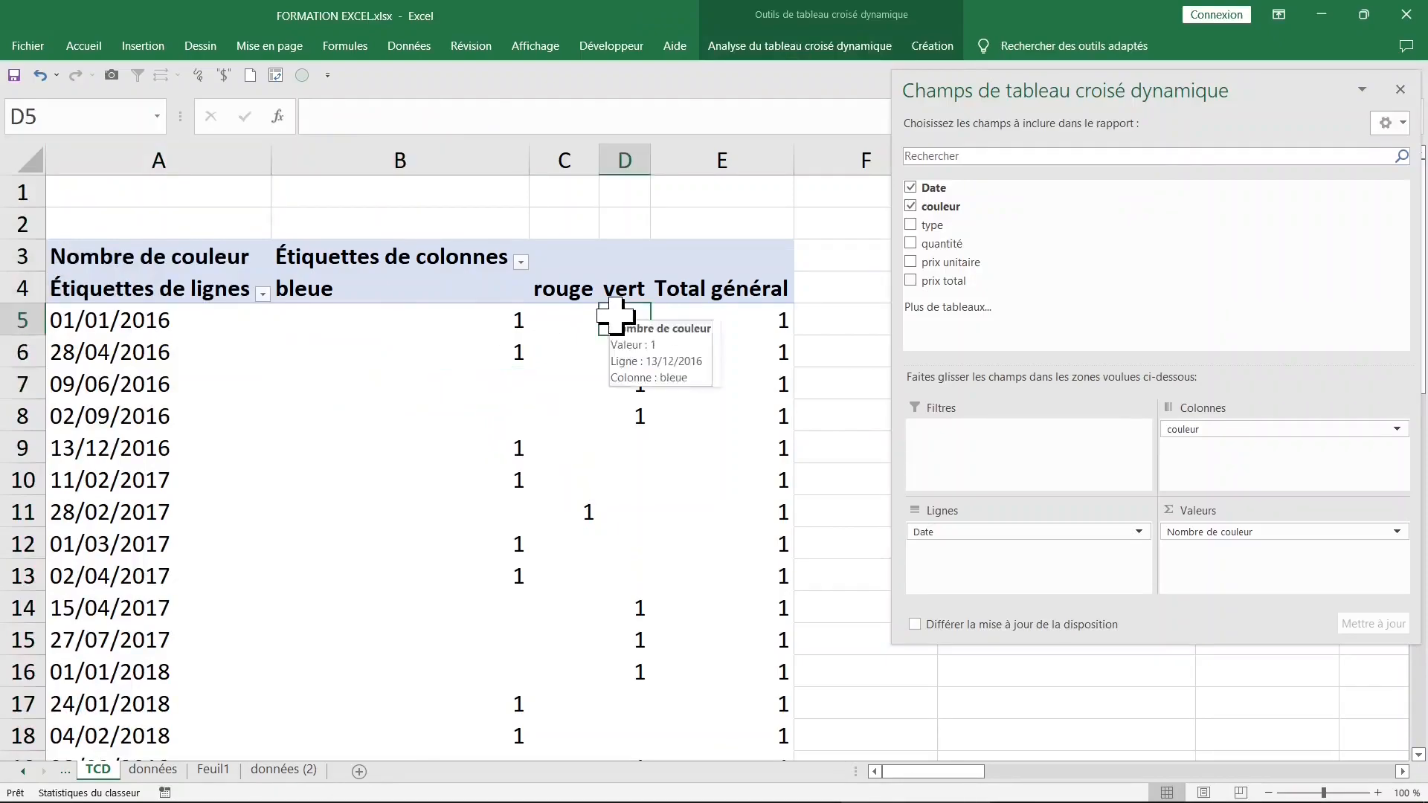
# Set the pivot table options to show 0 in empty cells.
pyautogui.click(574, 316)
pyautogui.rightClick(572, 319)
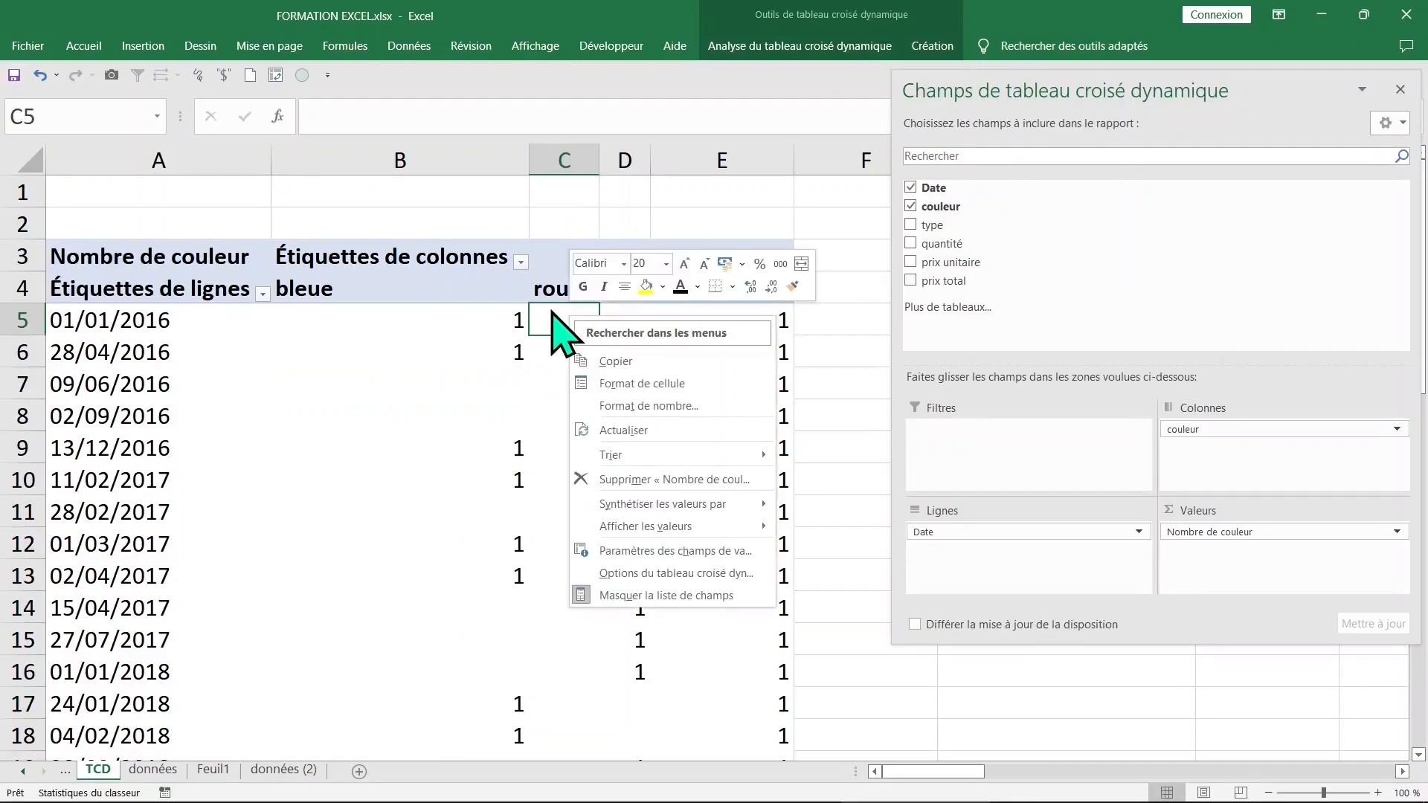
pyautogui.click(653, 575)
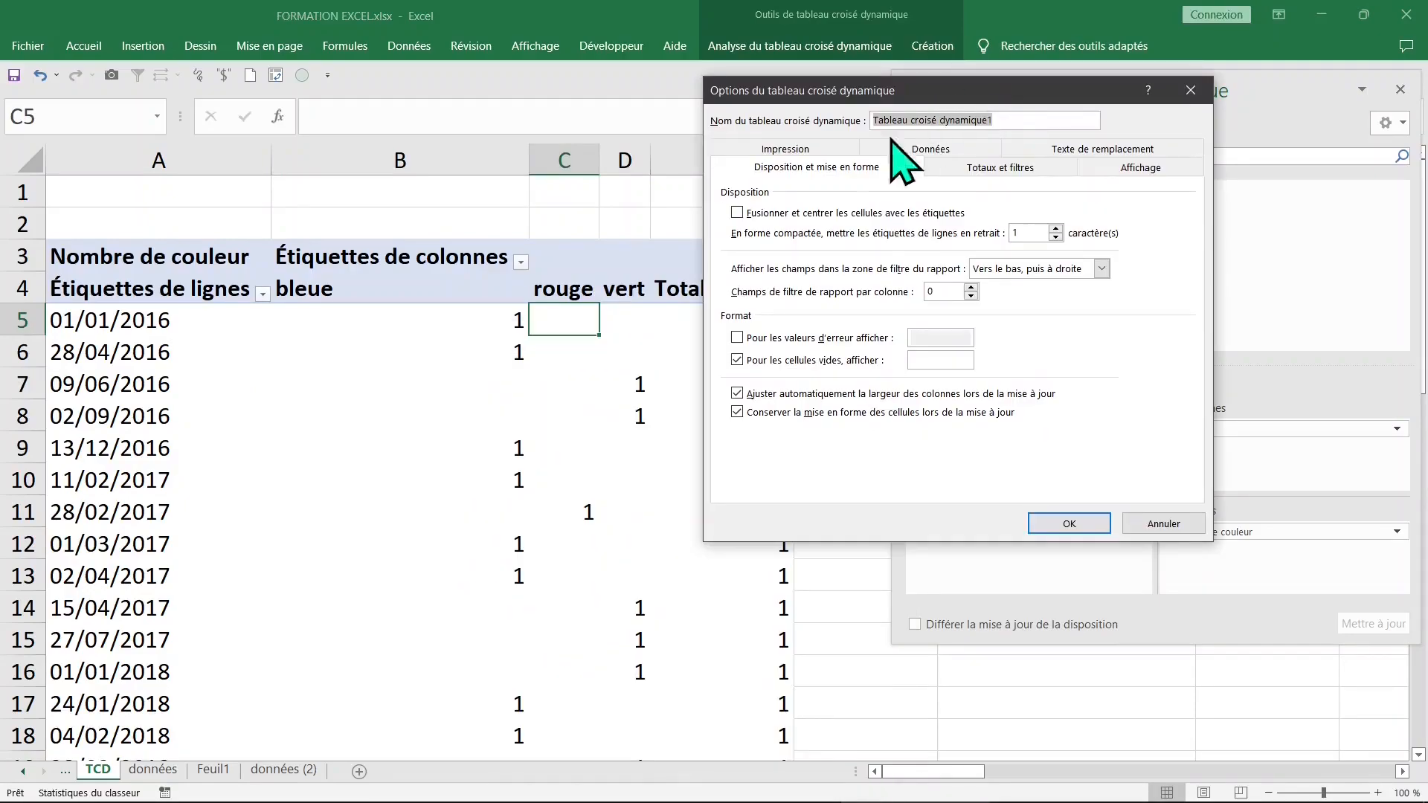
pyautogui.click(817, 168)
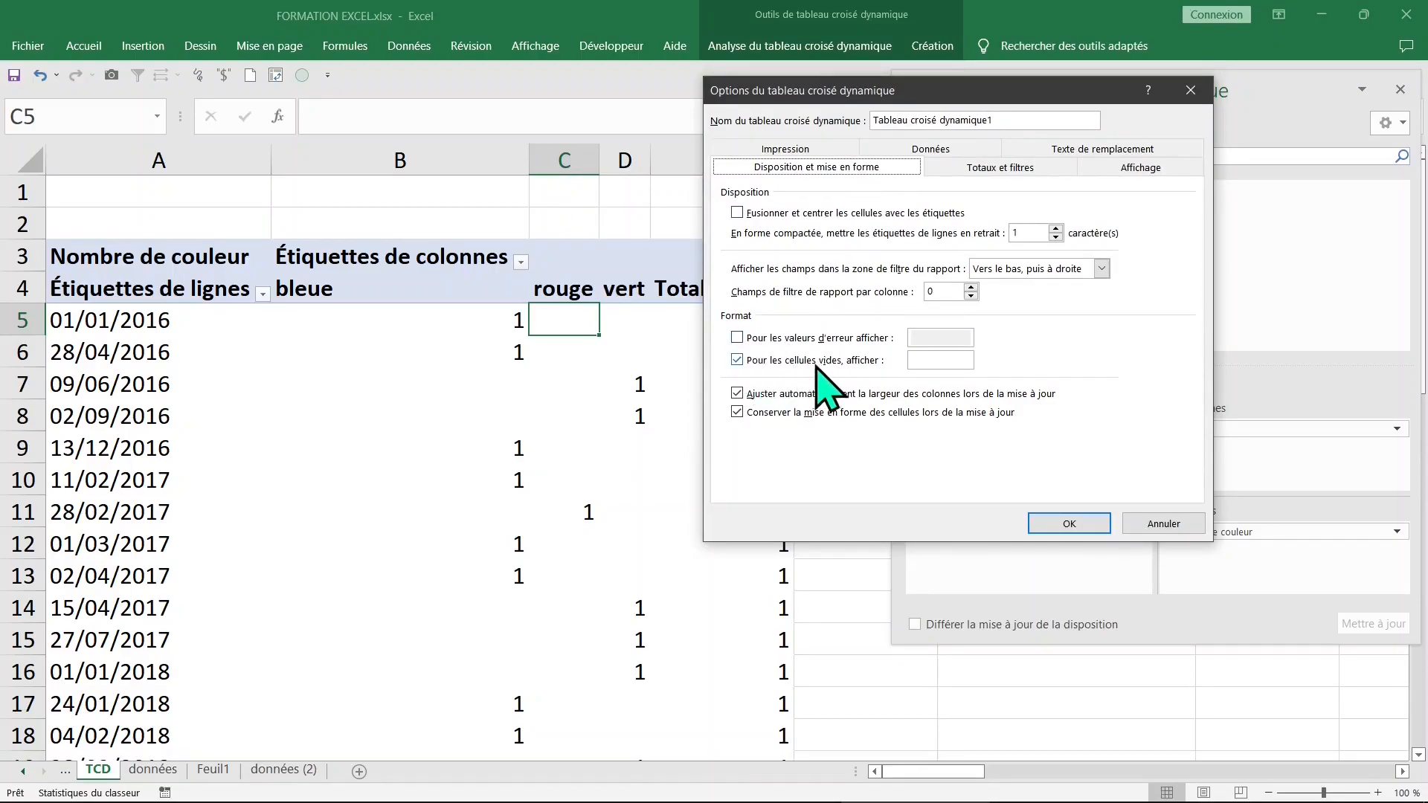
pyautogui.click(760, 363)
pyautogui.click(753, 363)
pyautogui.click(929, 363)
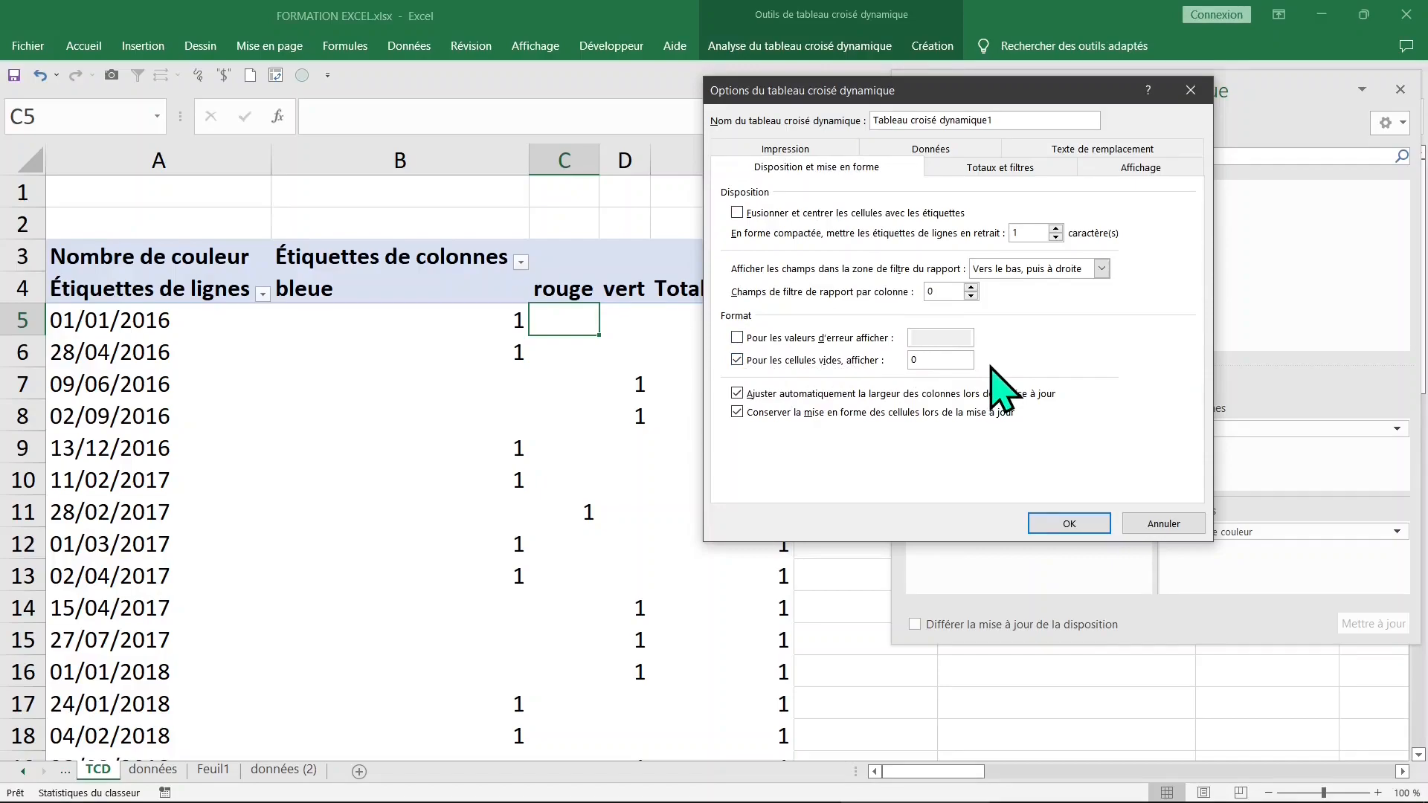
pyautogui.write('0')
pyautogui.press('Return')
# Check the filled cells over the full length of the pivot table and its date row labels.
pyautogui.click(587, 481)
pyautogui.scroll(-3, 614, 483)
pyautogui.scroll(-3, 614, 483)
pyautogui.scroll(6, 614, 483)
pyautogui.scroll(-6, 615, 483)
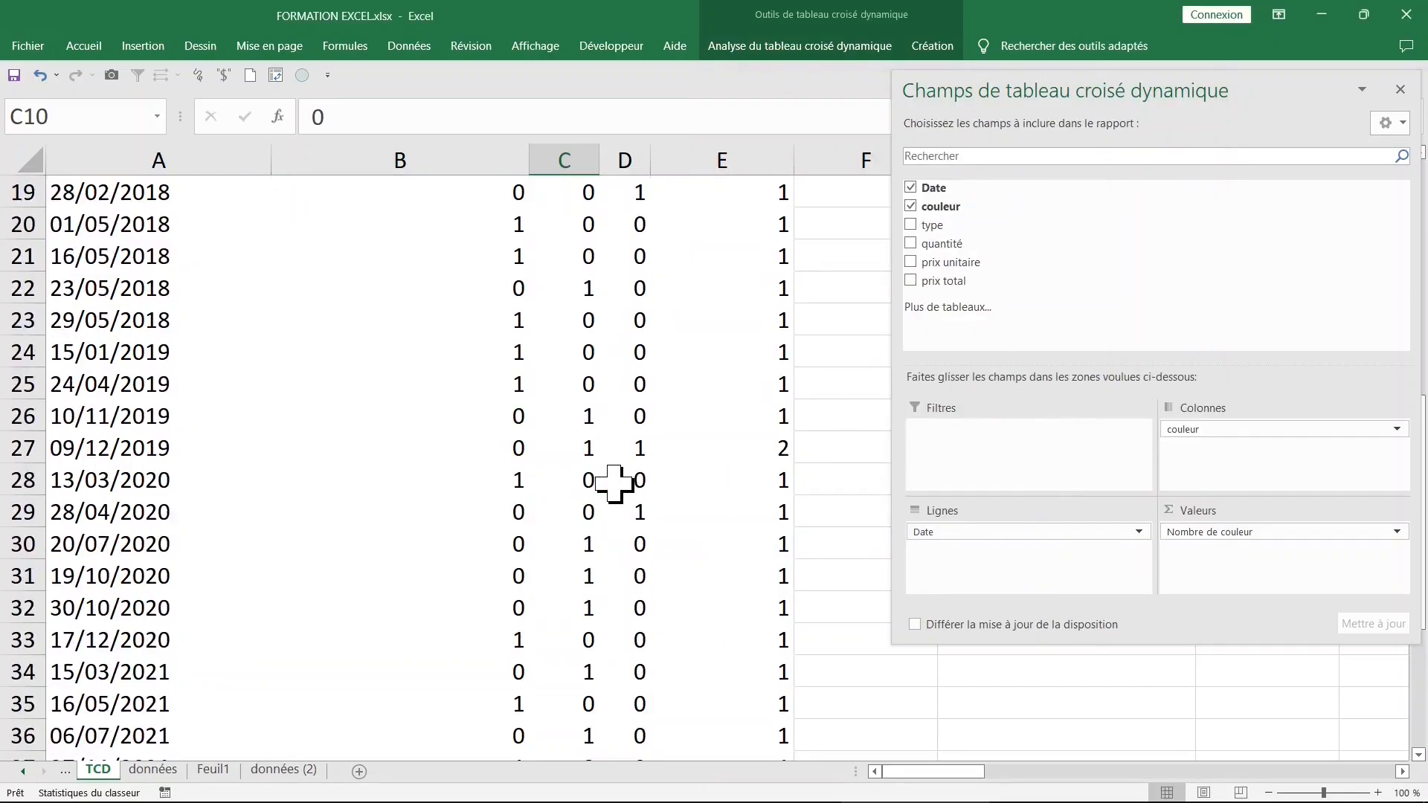
pyautogui.scroll(6, 614, 484)
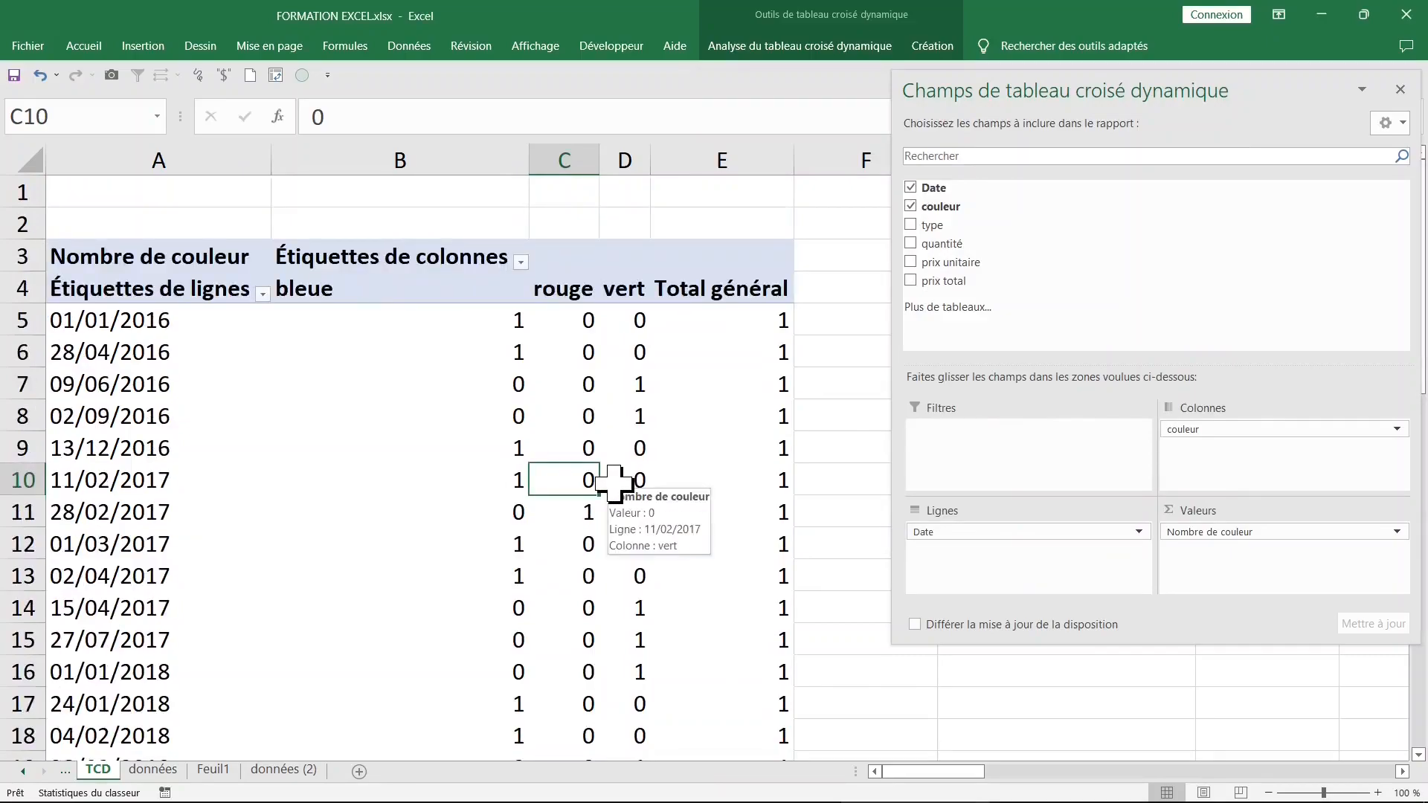
pyautogui.click(142, 324)
pyautogui.click(142, 370)
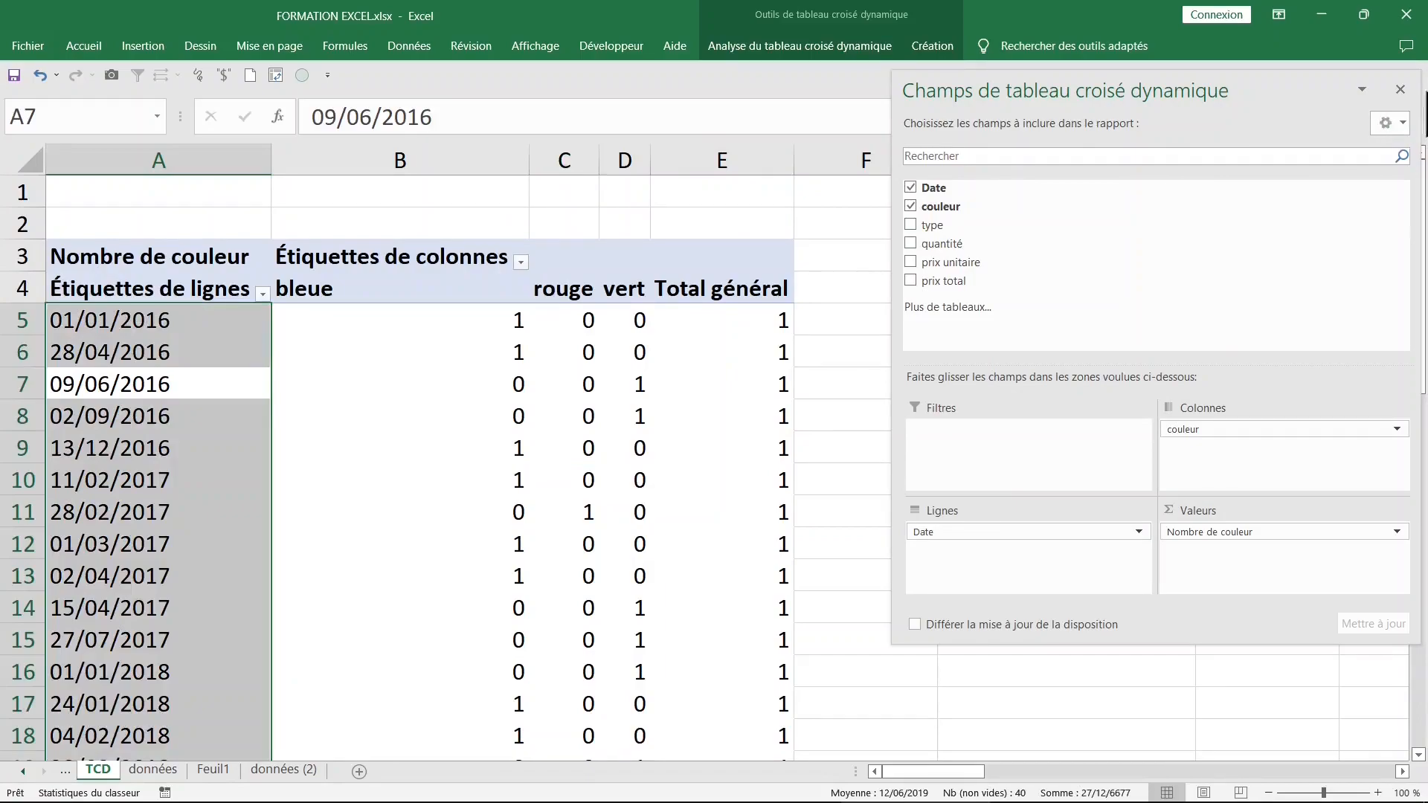
# Close the pivot field list and compare the pivot table's dates with the source data on the données sheet.
pyautogui.click(1400, 89)
pyautogui.click(198, 322)
pyautogui.click(191, 368)
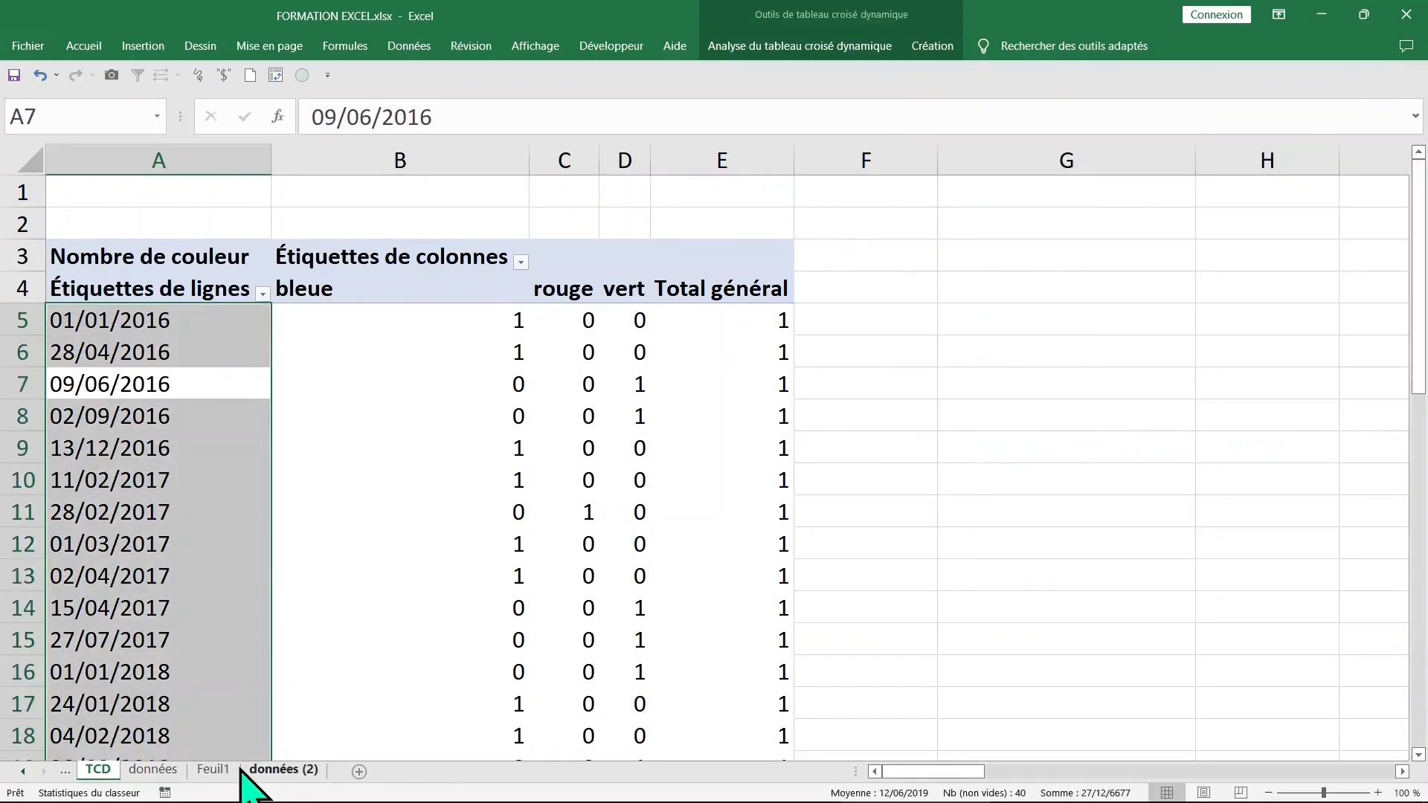
pyautogui.click(275, 771)
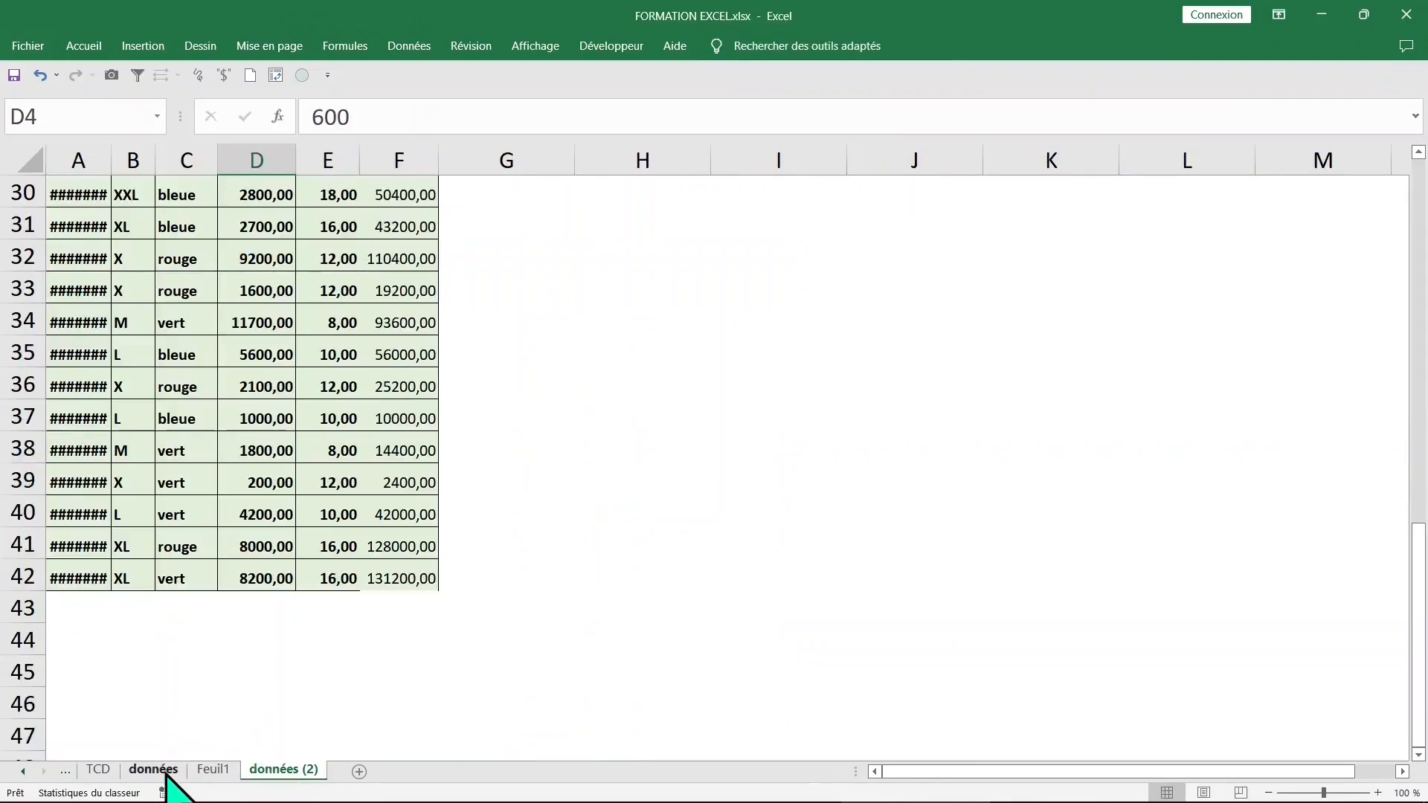
pyautogui.click(149, 771)
pyautogui.click(104, 770)
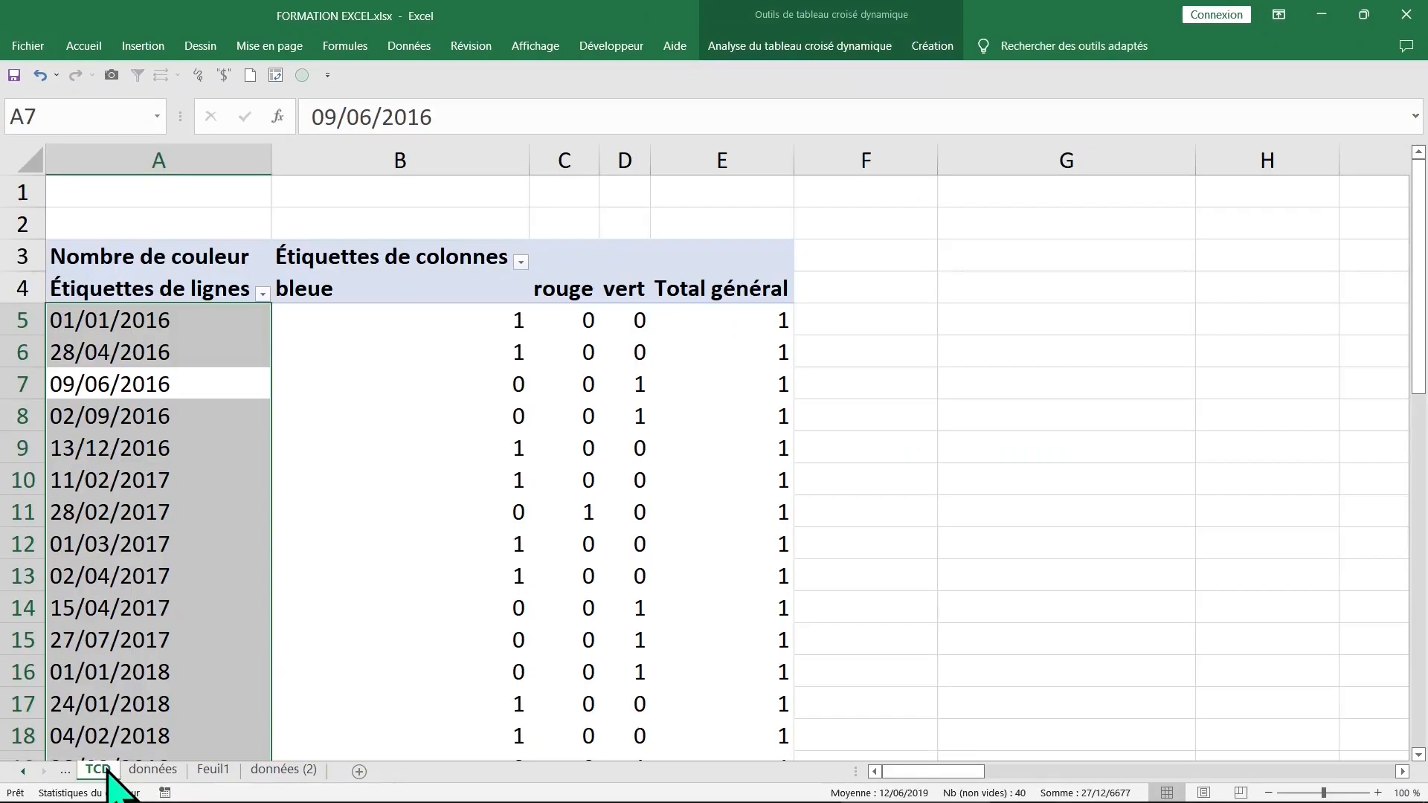
pyautogui.click(152, 770)
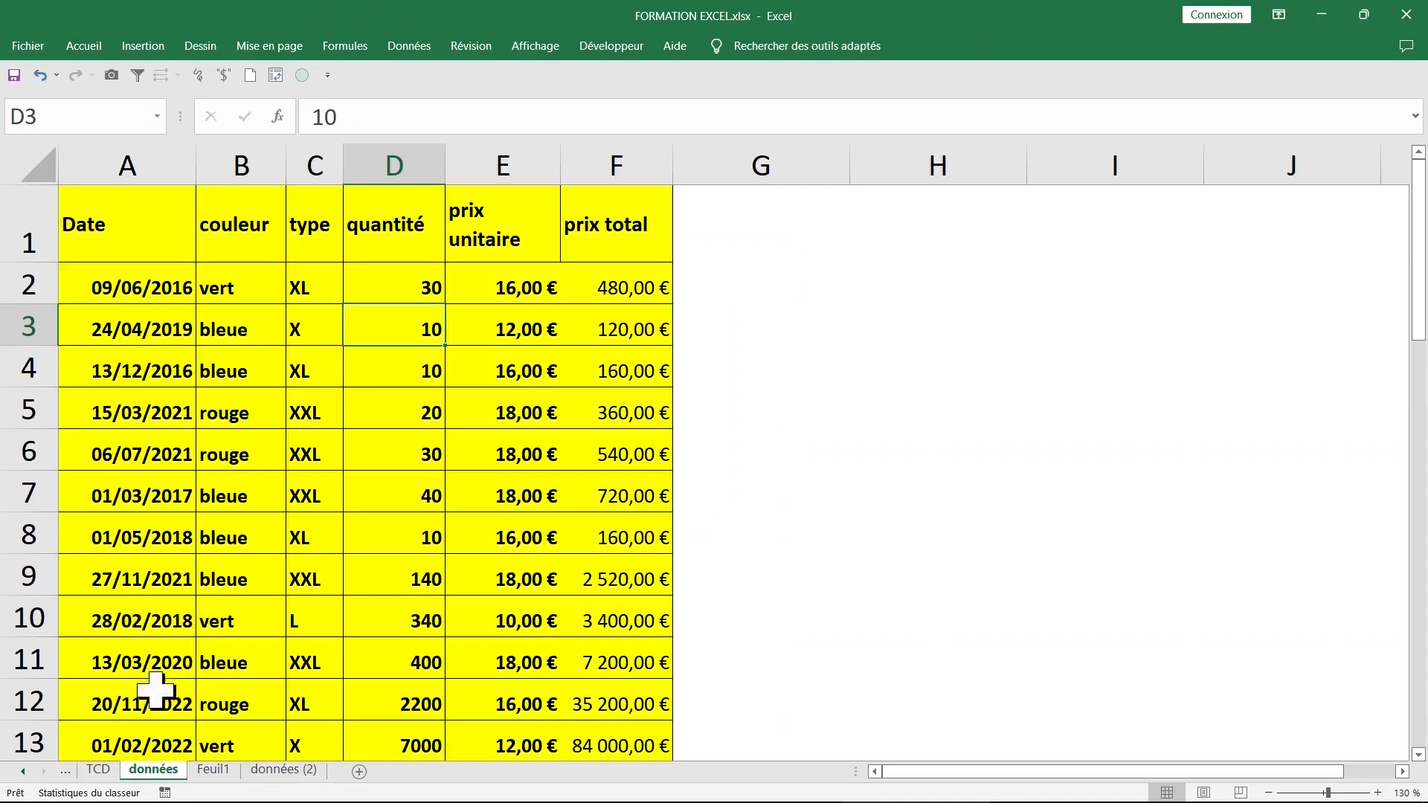
pyautogui.click(97, 772)
pyautogui.click(156, 464)
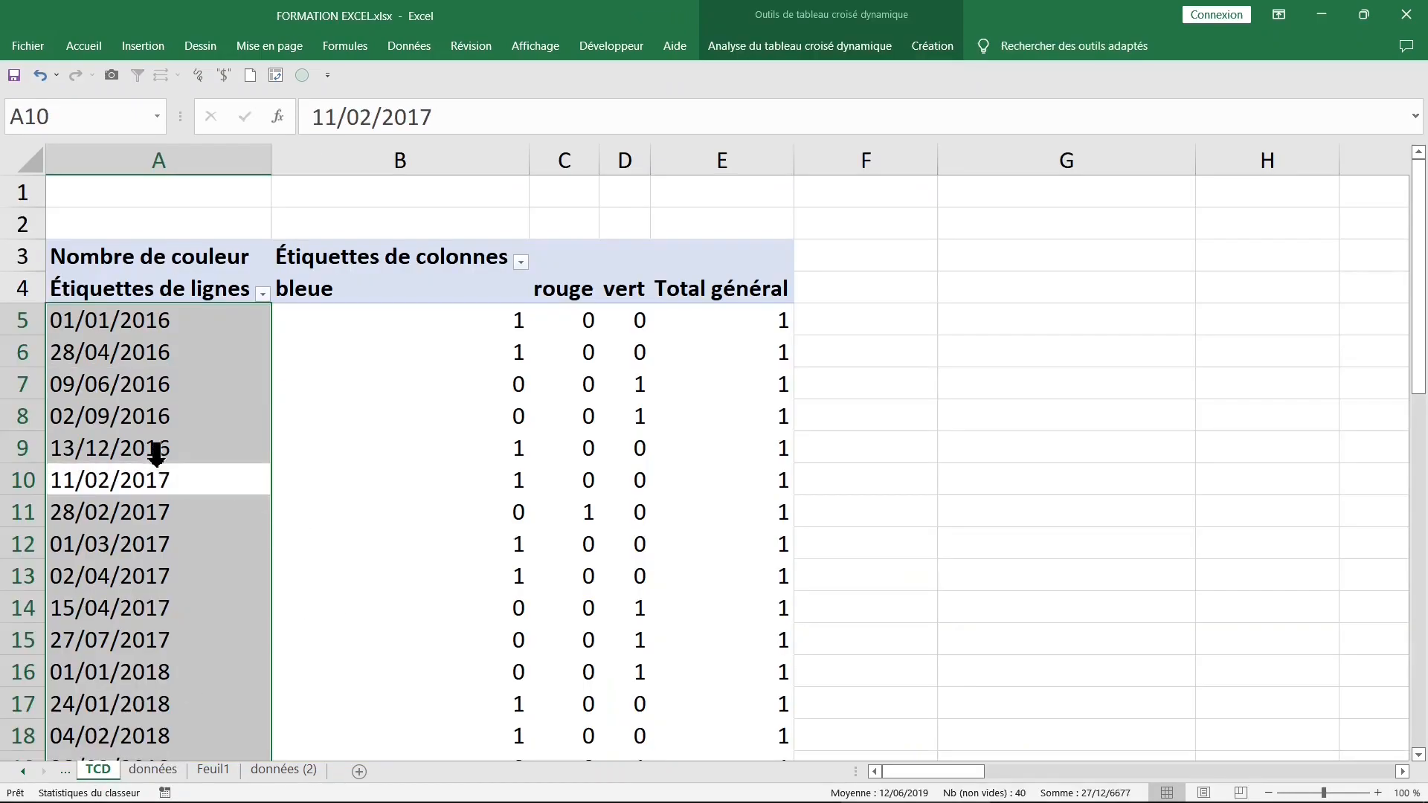
# Group the pivot table's date row labels by Années only.
pyautogui.click(765, 46)
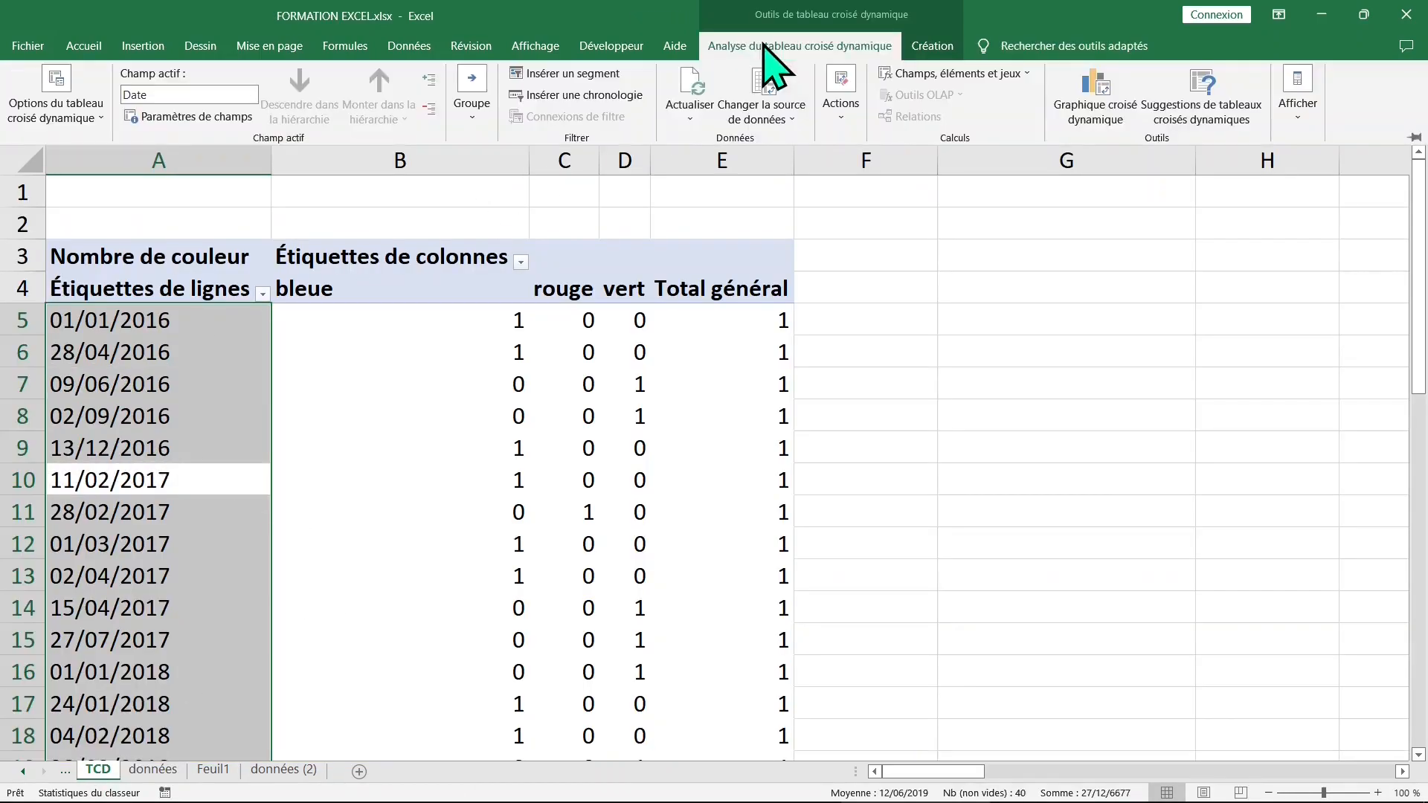
pyautogui.click(934, 47)
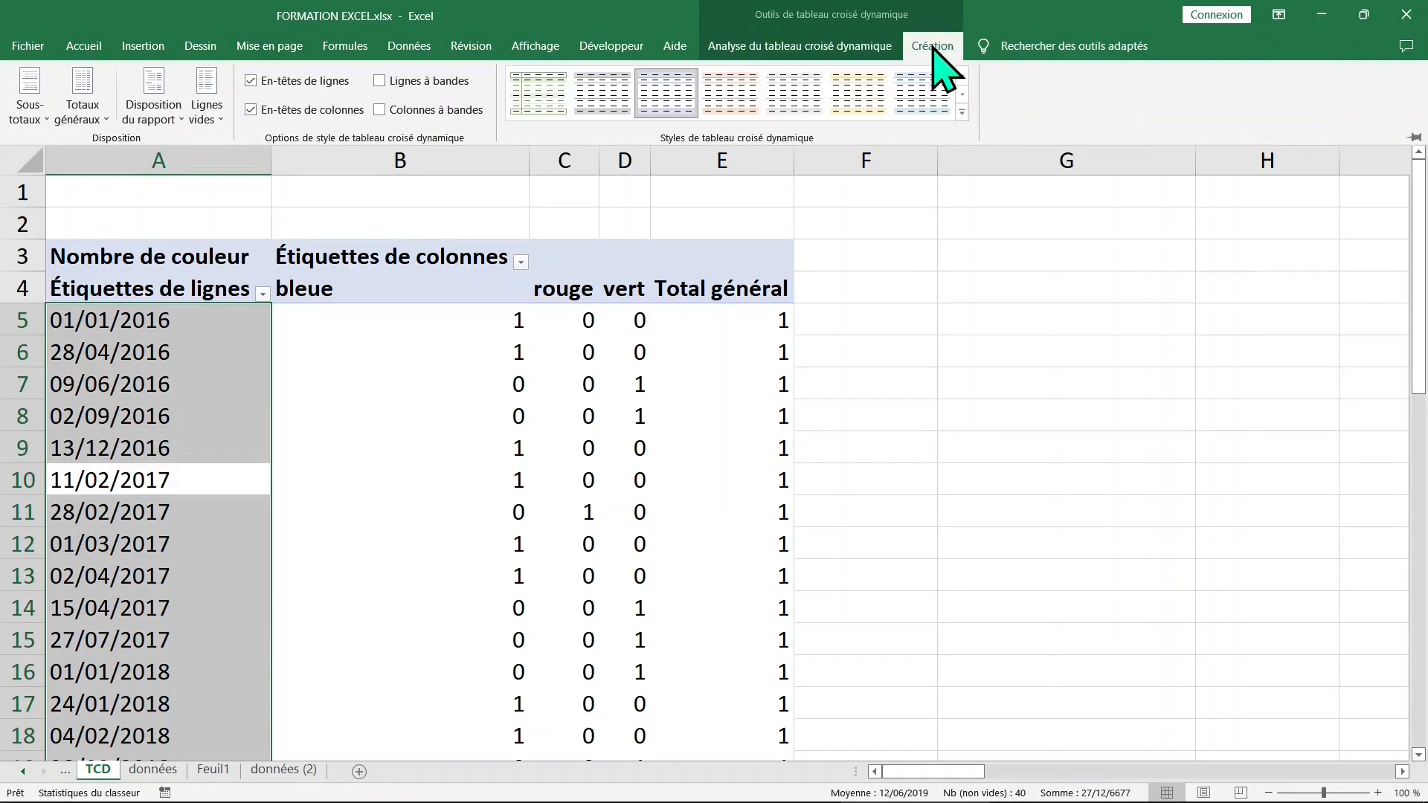
pyautogui.click(829, 46)
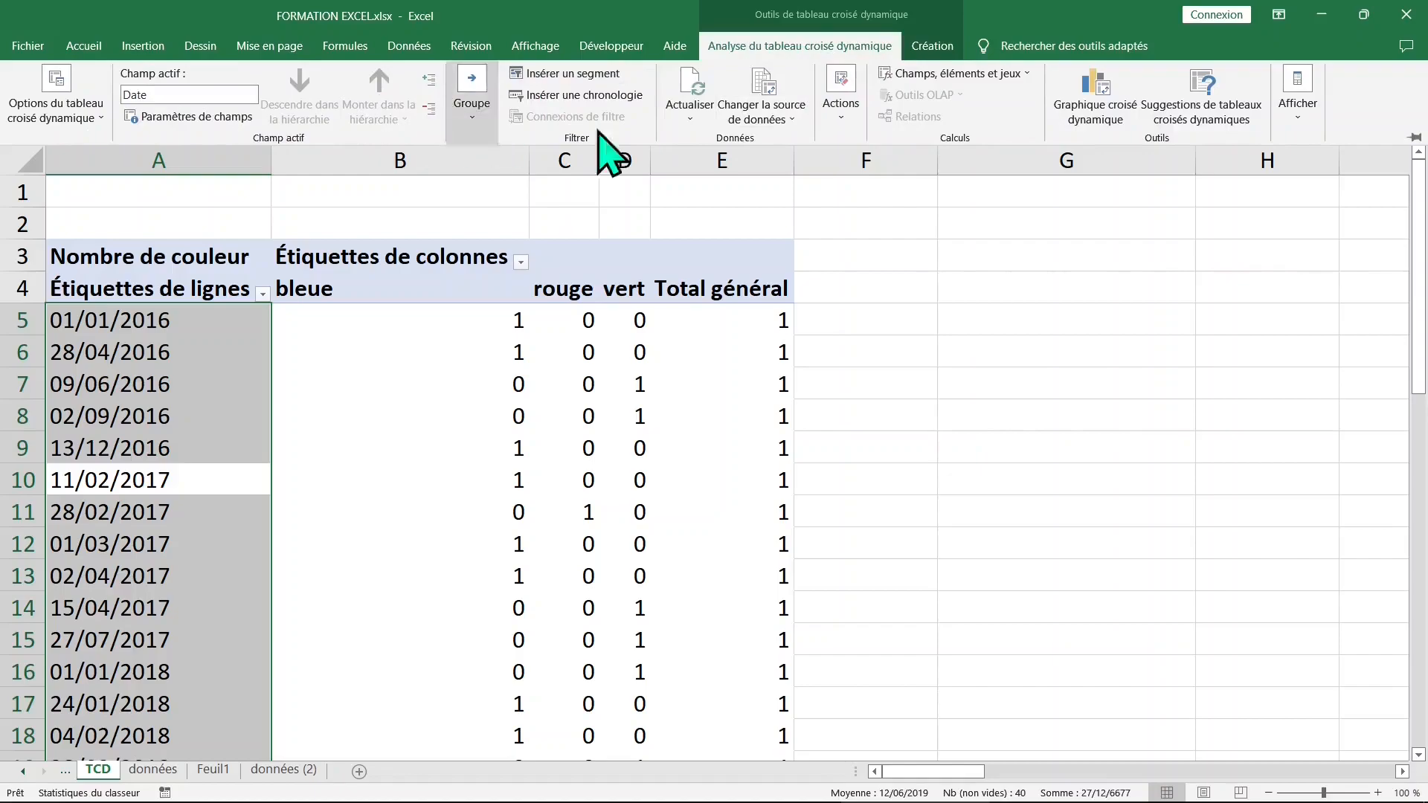
pyautogui.click(476, 119)
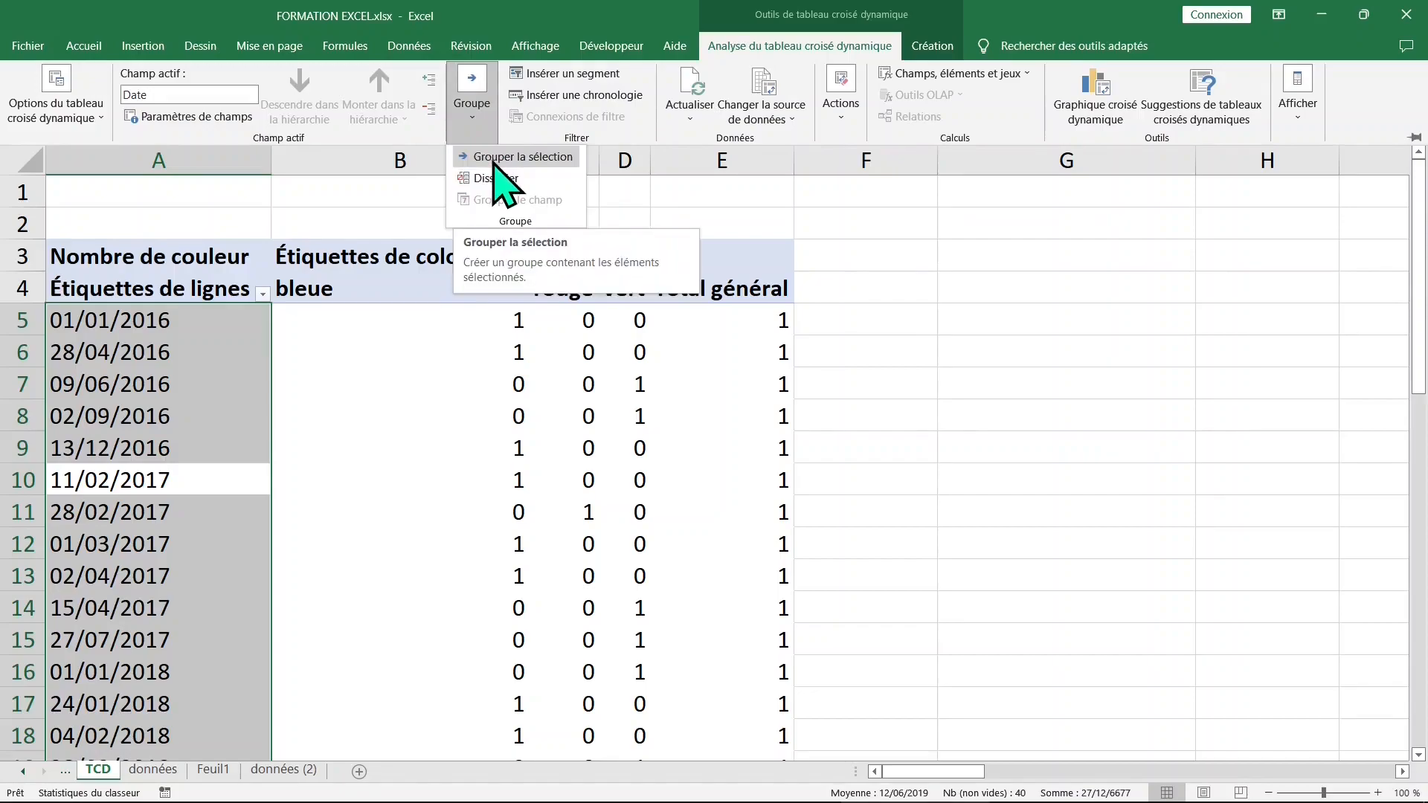
pyautogui.click(520, 158)
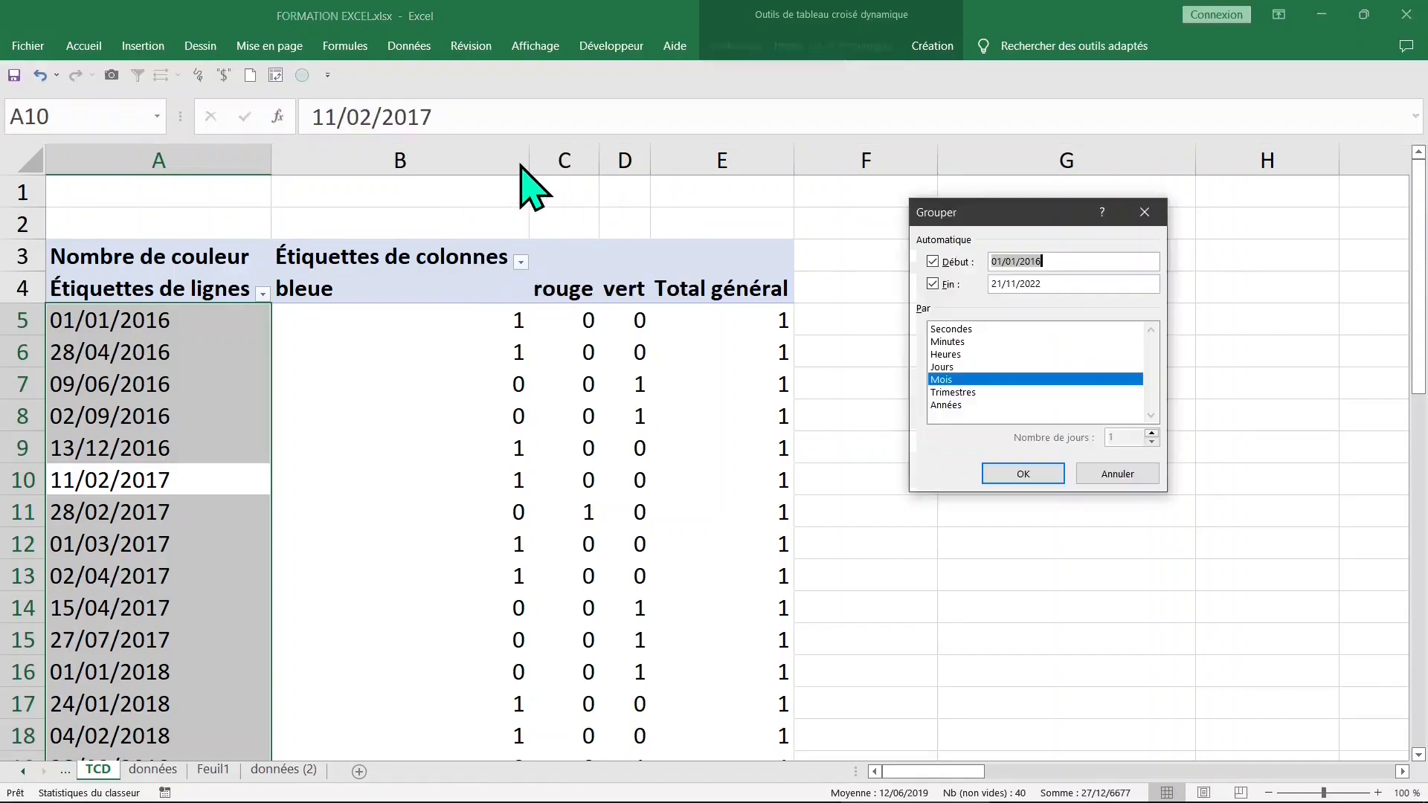
pyautogui.click(963, 406)
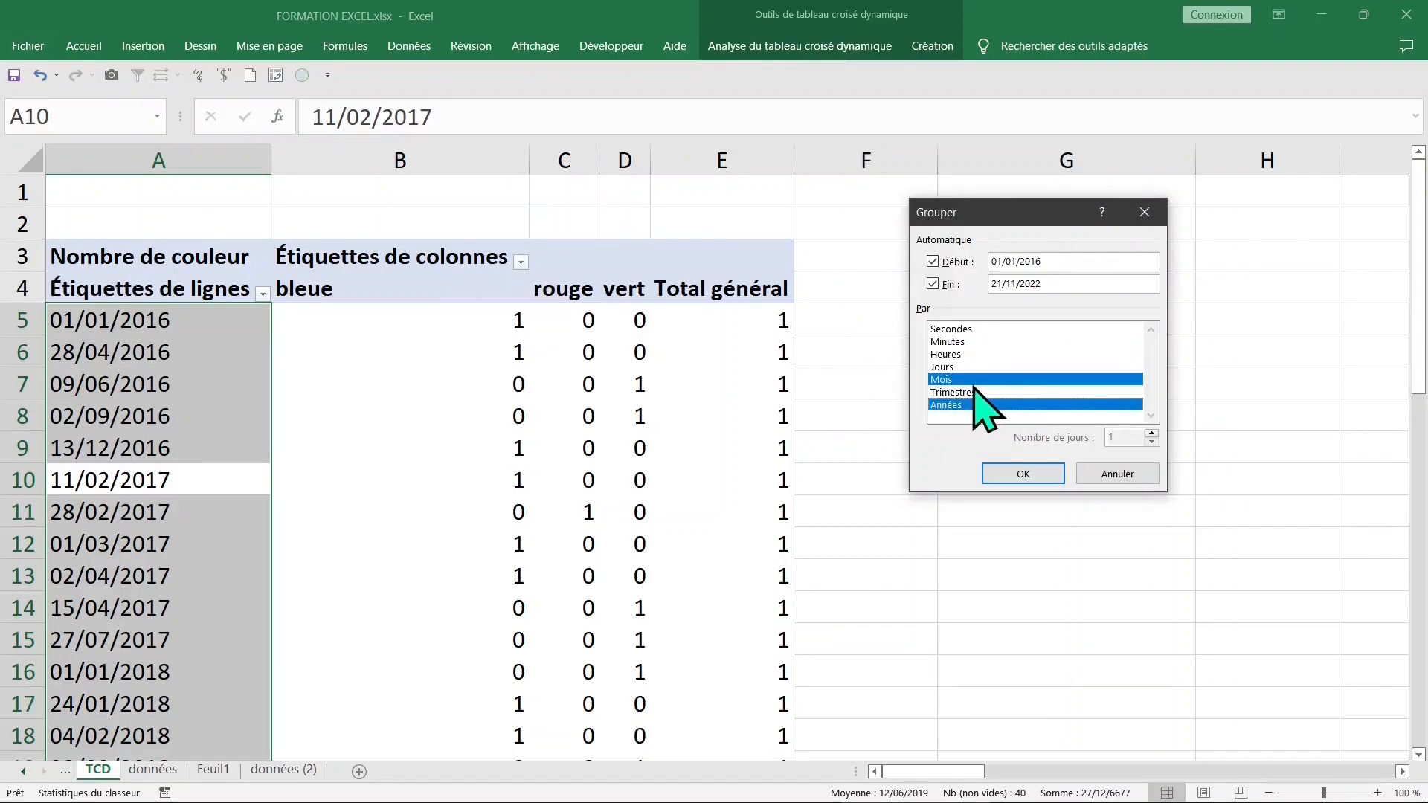
pyautogui.click(1000, 381)
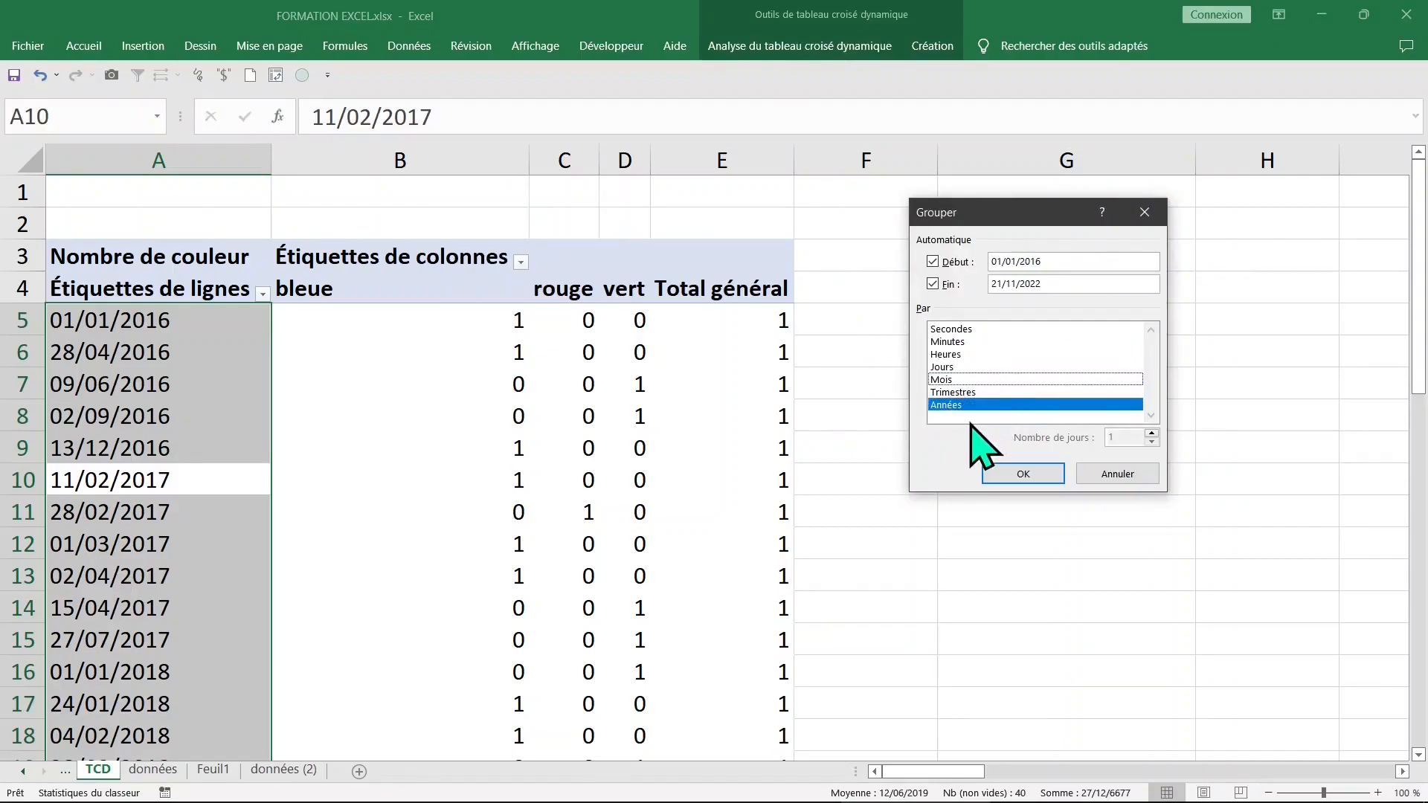
pyautogui.click(1019, 474)
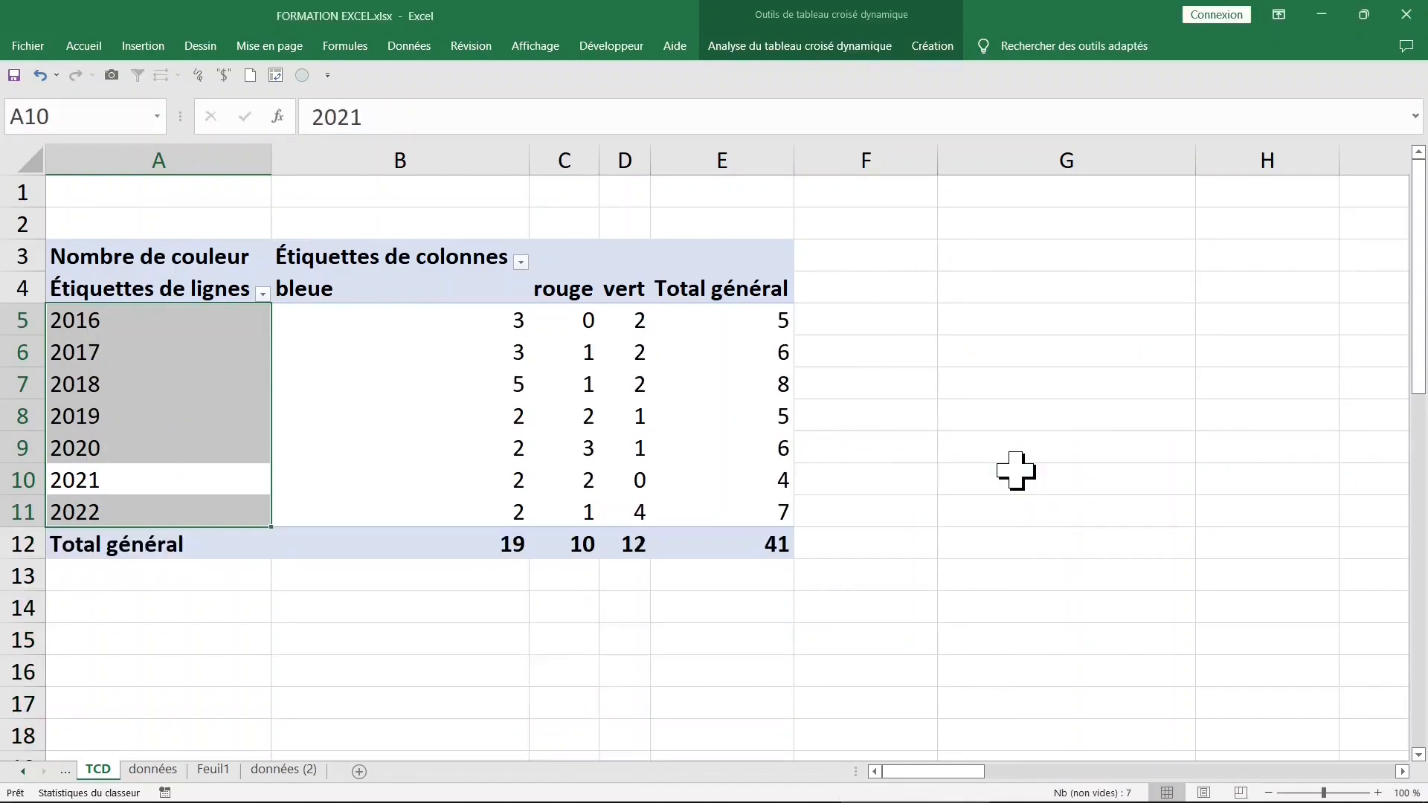
# Show the source records behind the bleue column's grand total on a separate sheet.
pyautogui.click(484, 542)
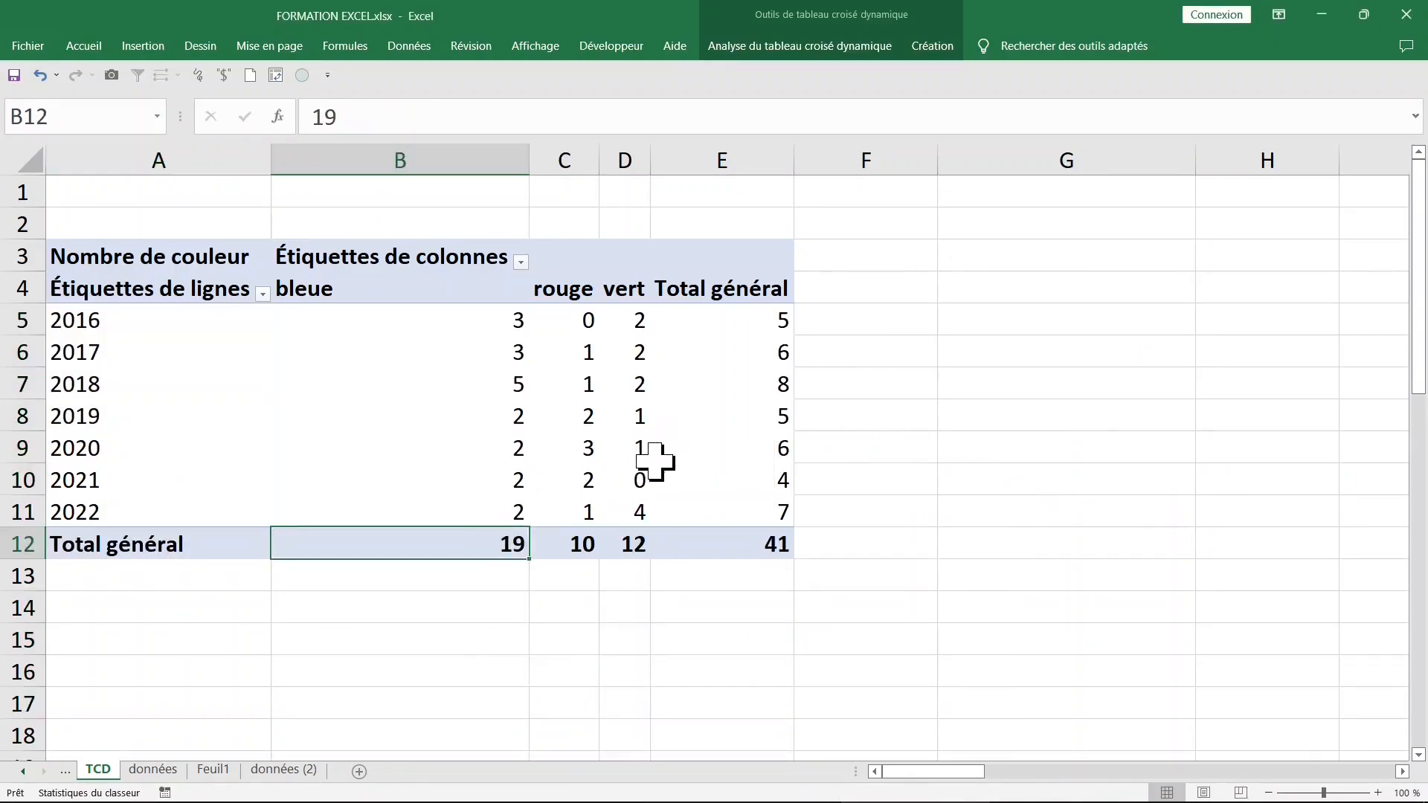
pyautogui.scroll(-2, 632, 458)
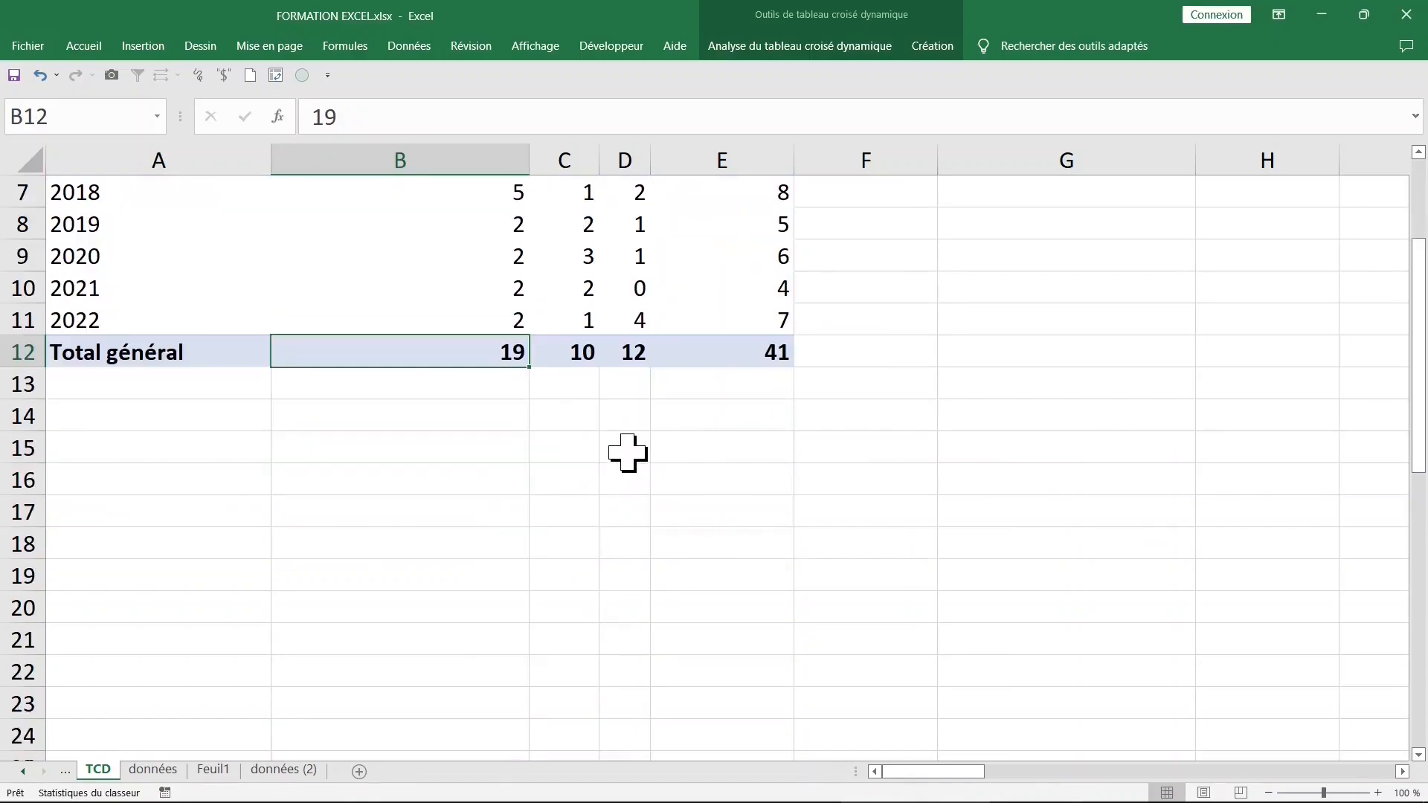
pyautogui.doubleClick(395, 351)
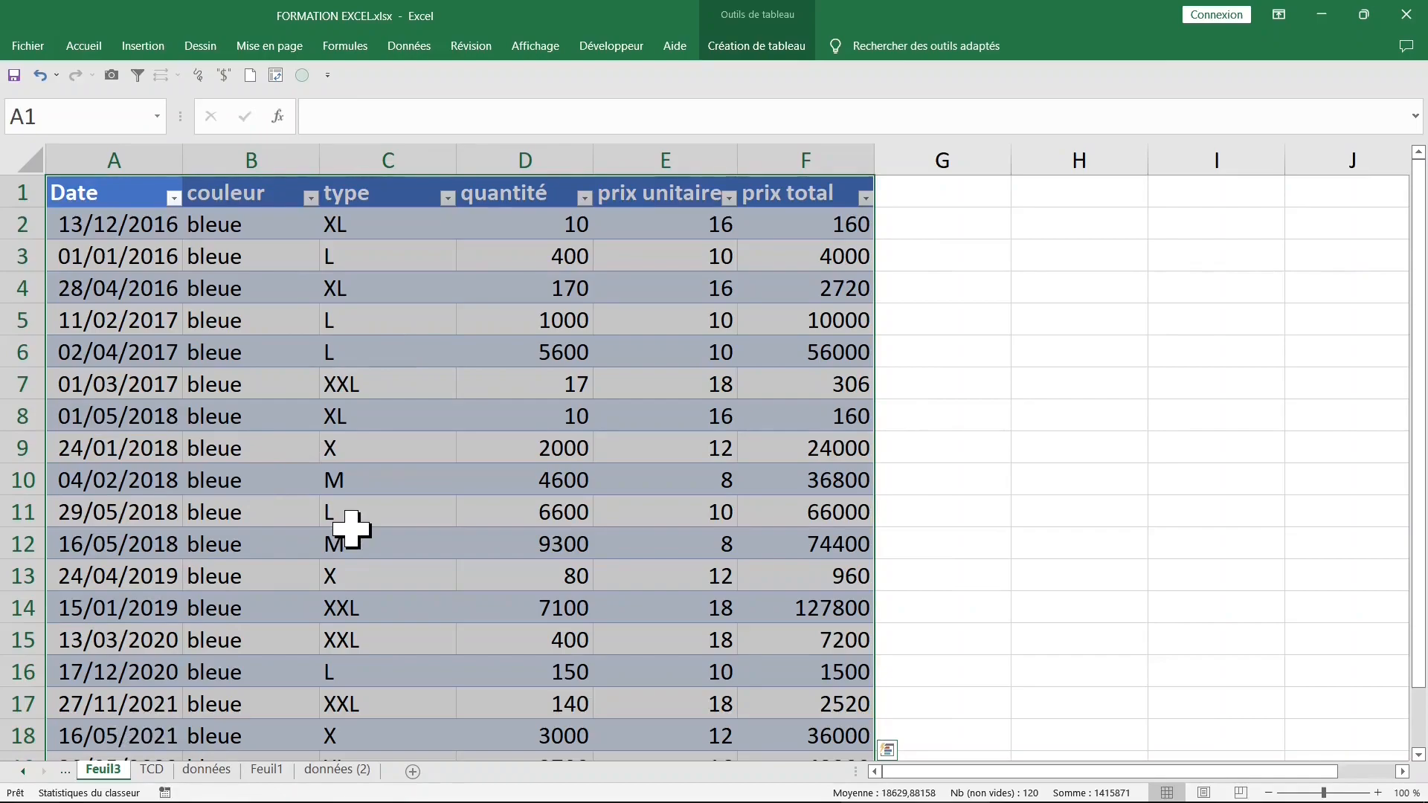
# Delete the detail sheet Feuil3 and confirm its permanent removal.
pyautogui.rightClick(111, 772)
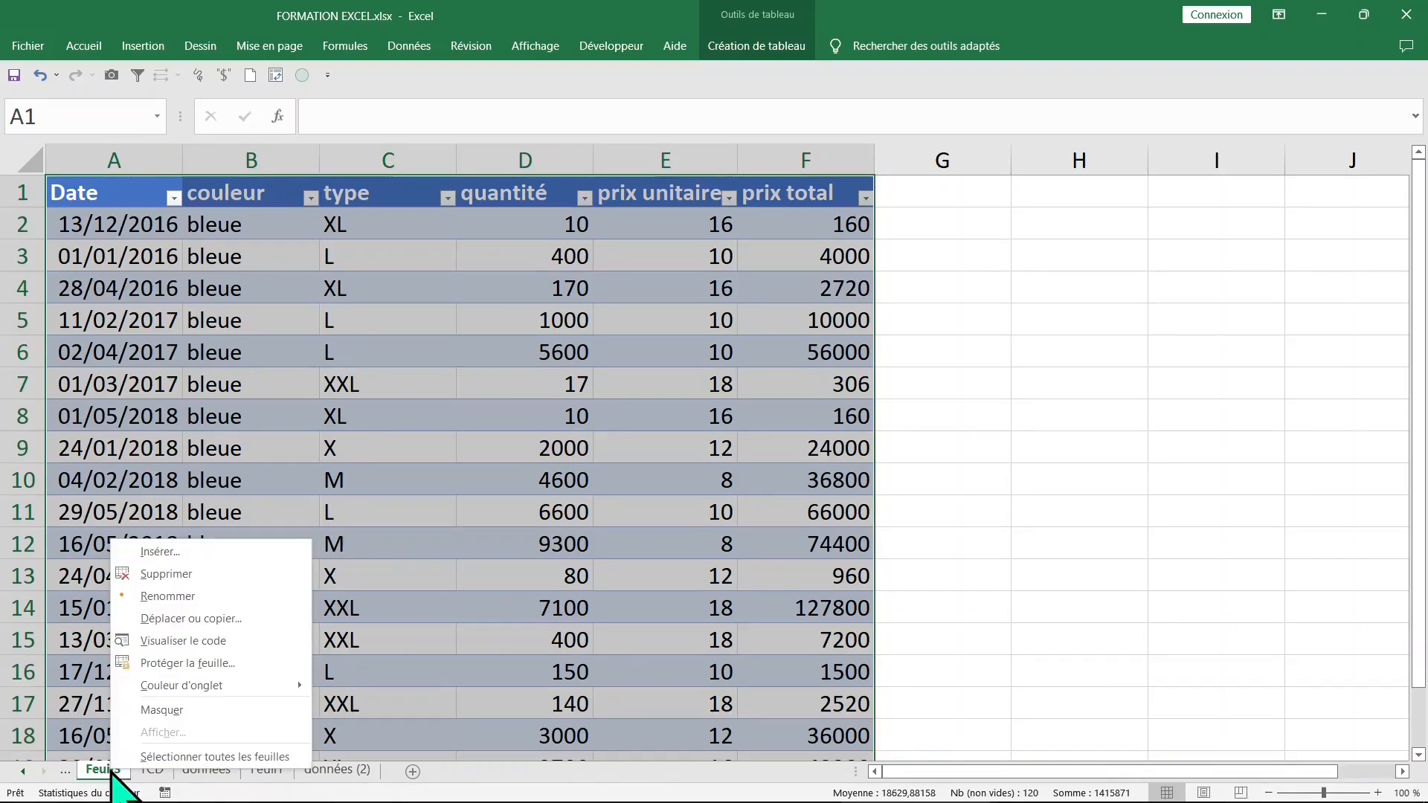
pyautogui.click(190, 575)
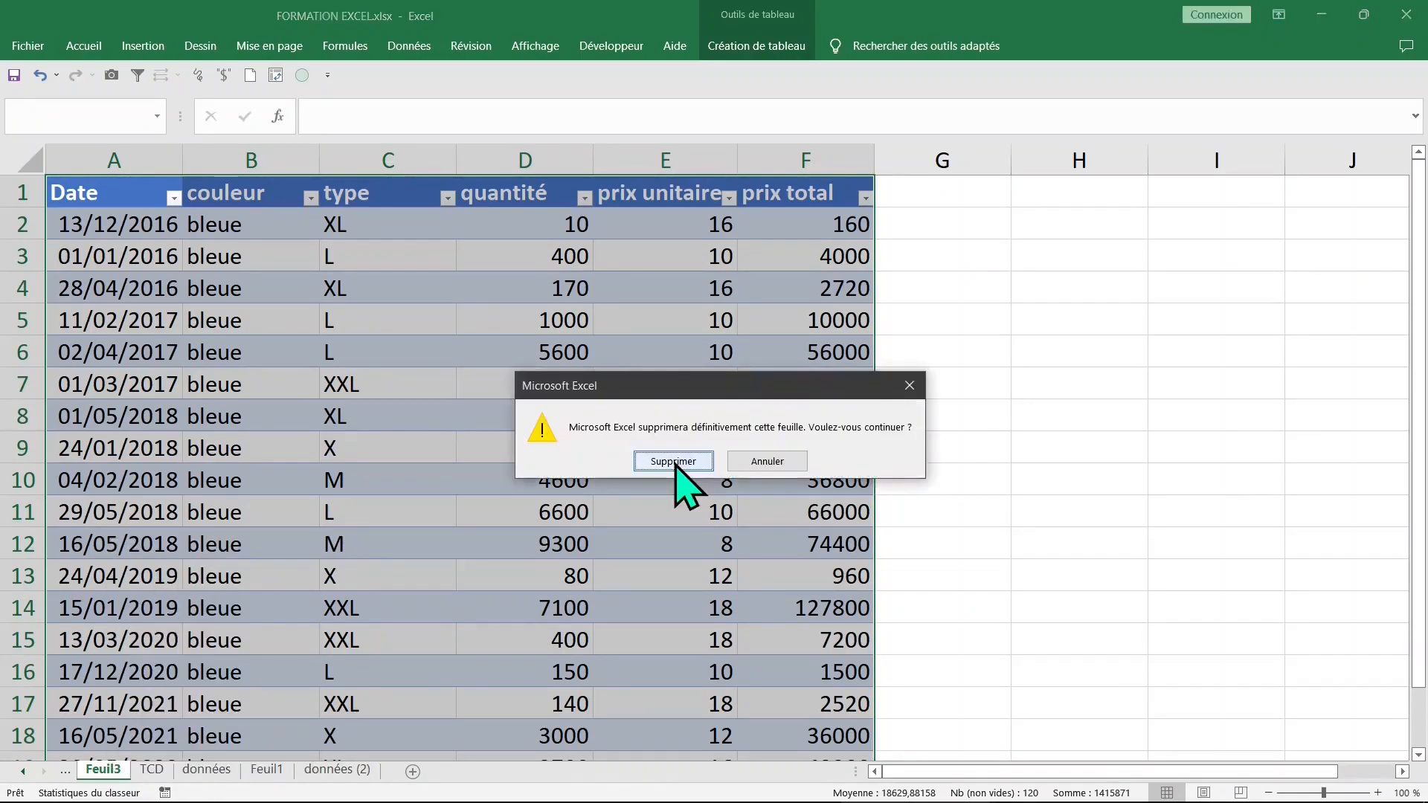
pyautogui.click(673, 461)
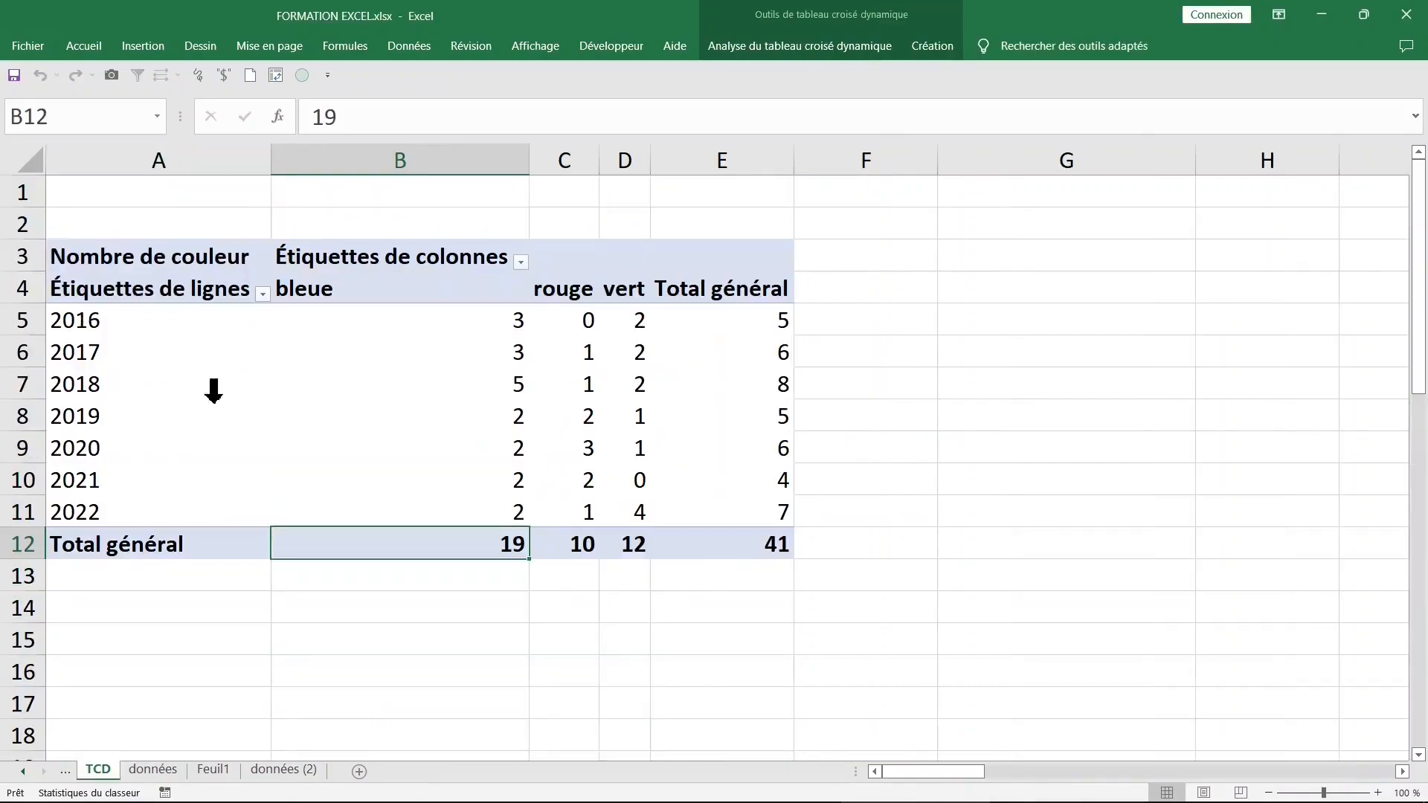
# Ungroup the year row labels of the pivot table on the TCD sheet.
pyautogui.click(174, 392)
pyautogui.click(171, 354)
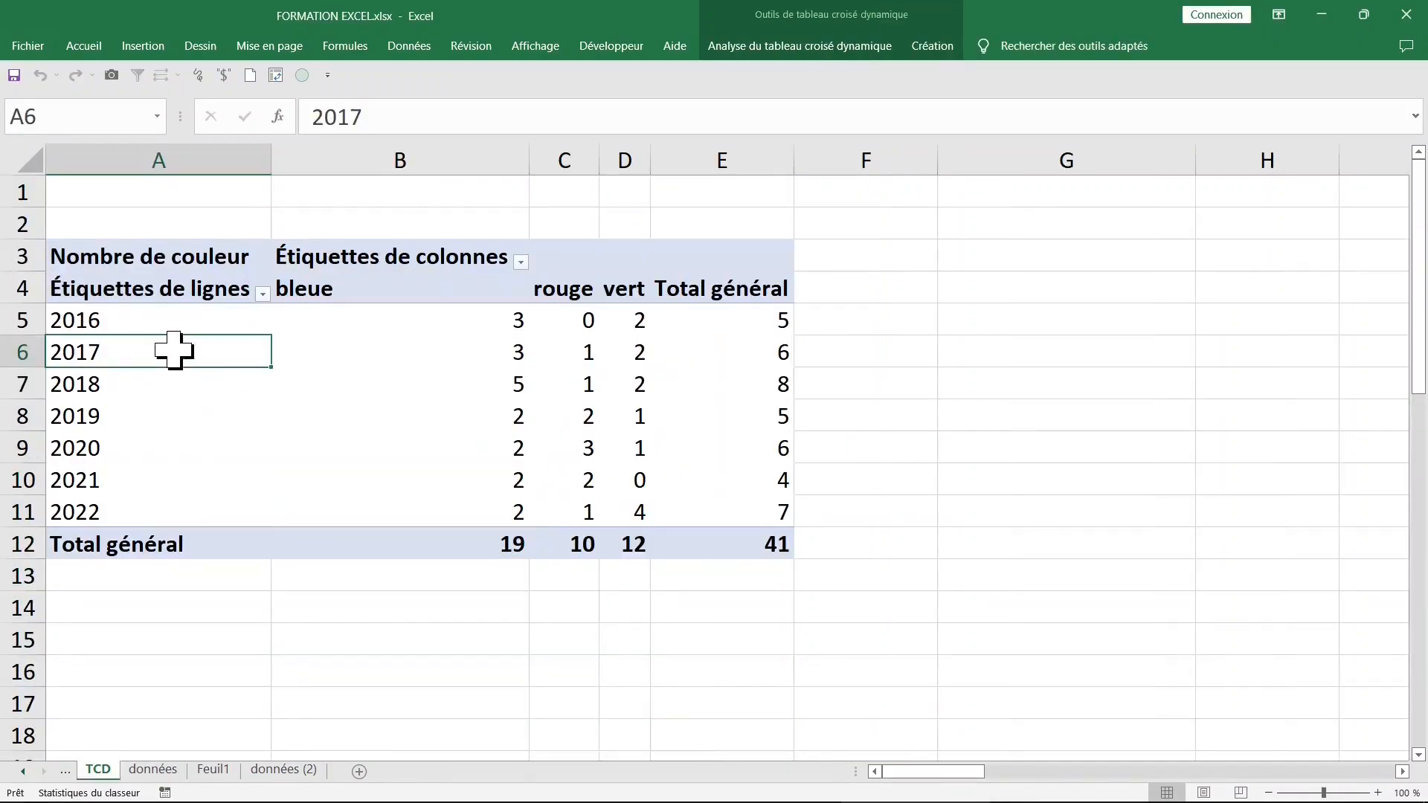
pyautogui.click(758, 49)
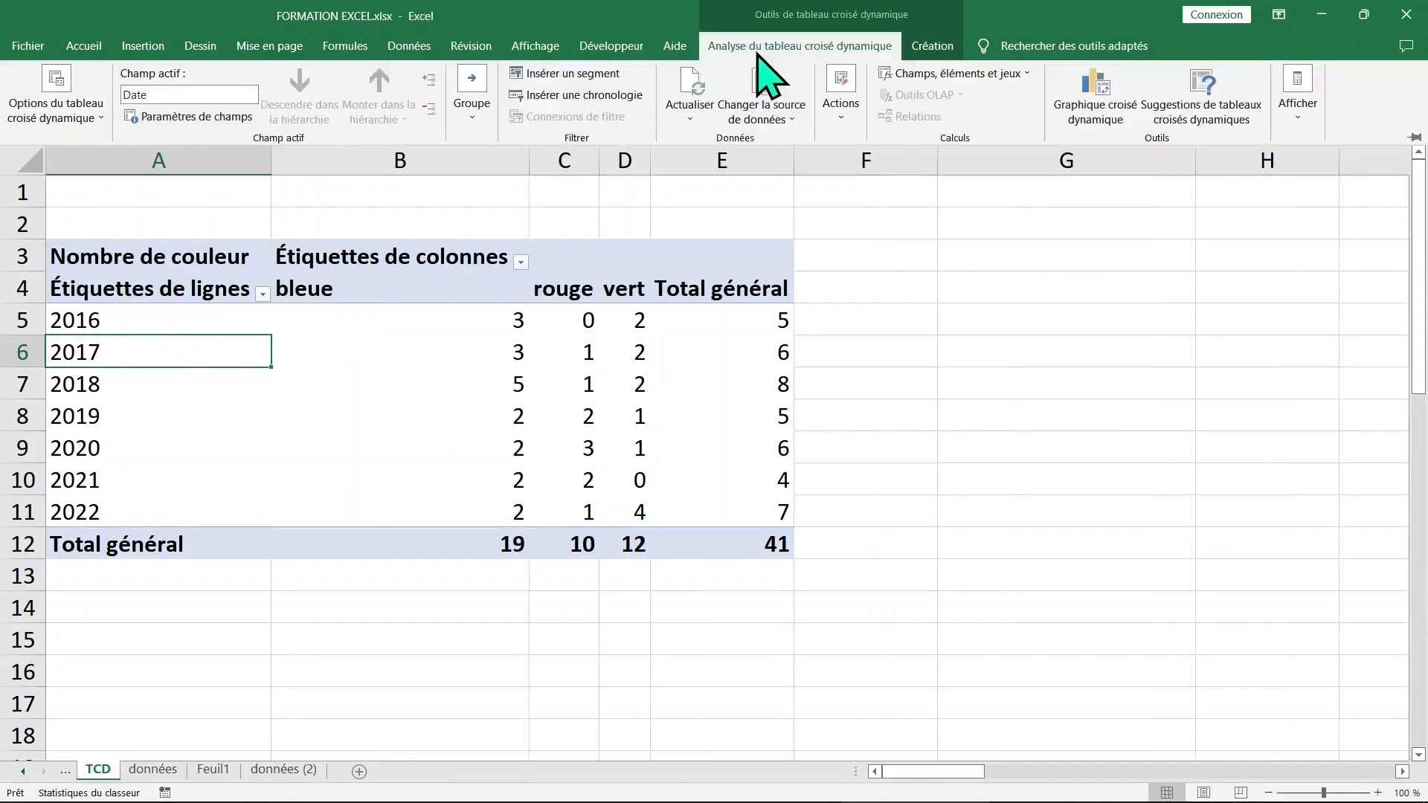
pyautogui.click(473, 118)
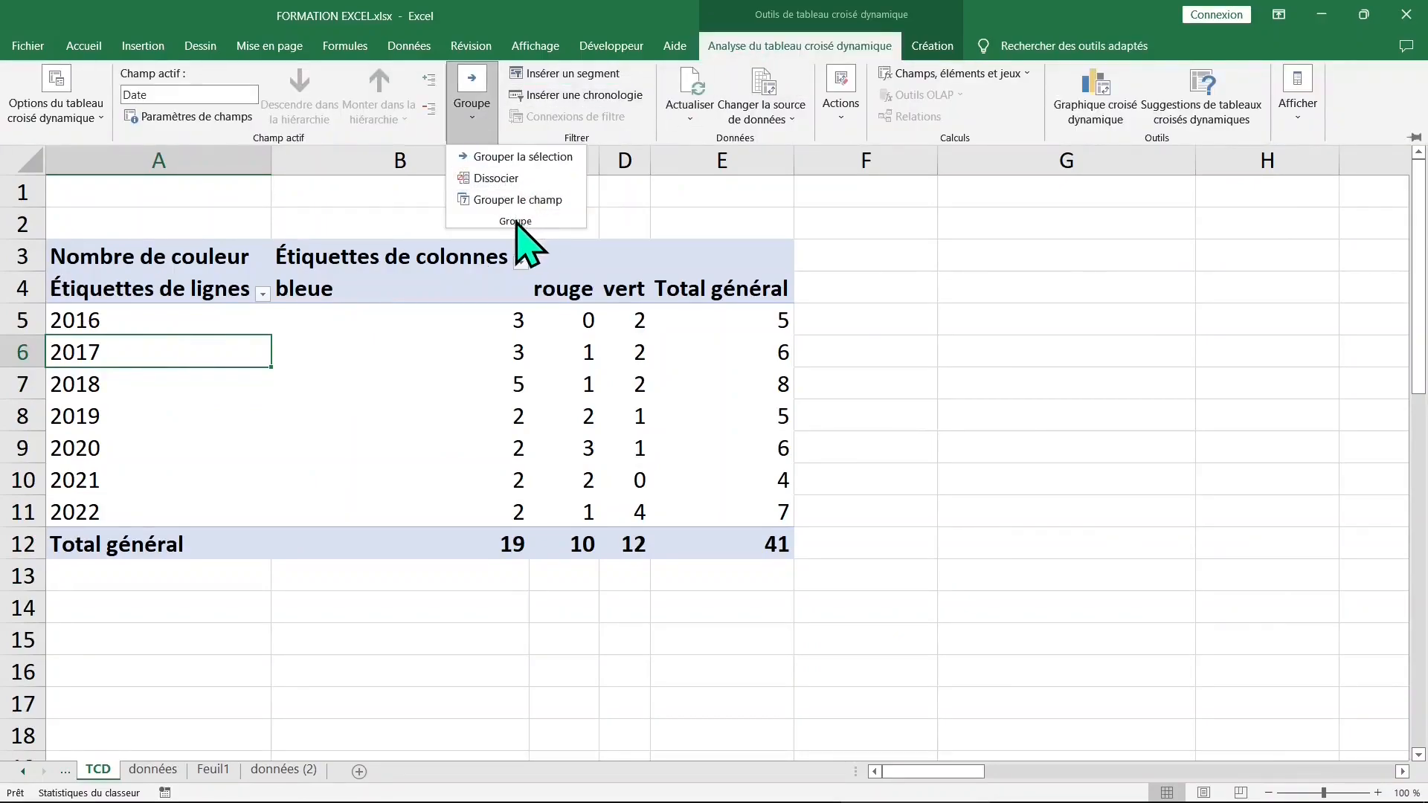
pyautogui.click(509, 188)
# Group the pivot table's Date field by Trimestres and Années, without Mois.
pyautogui.click(480, 128)
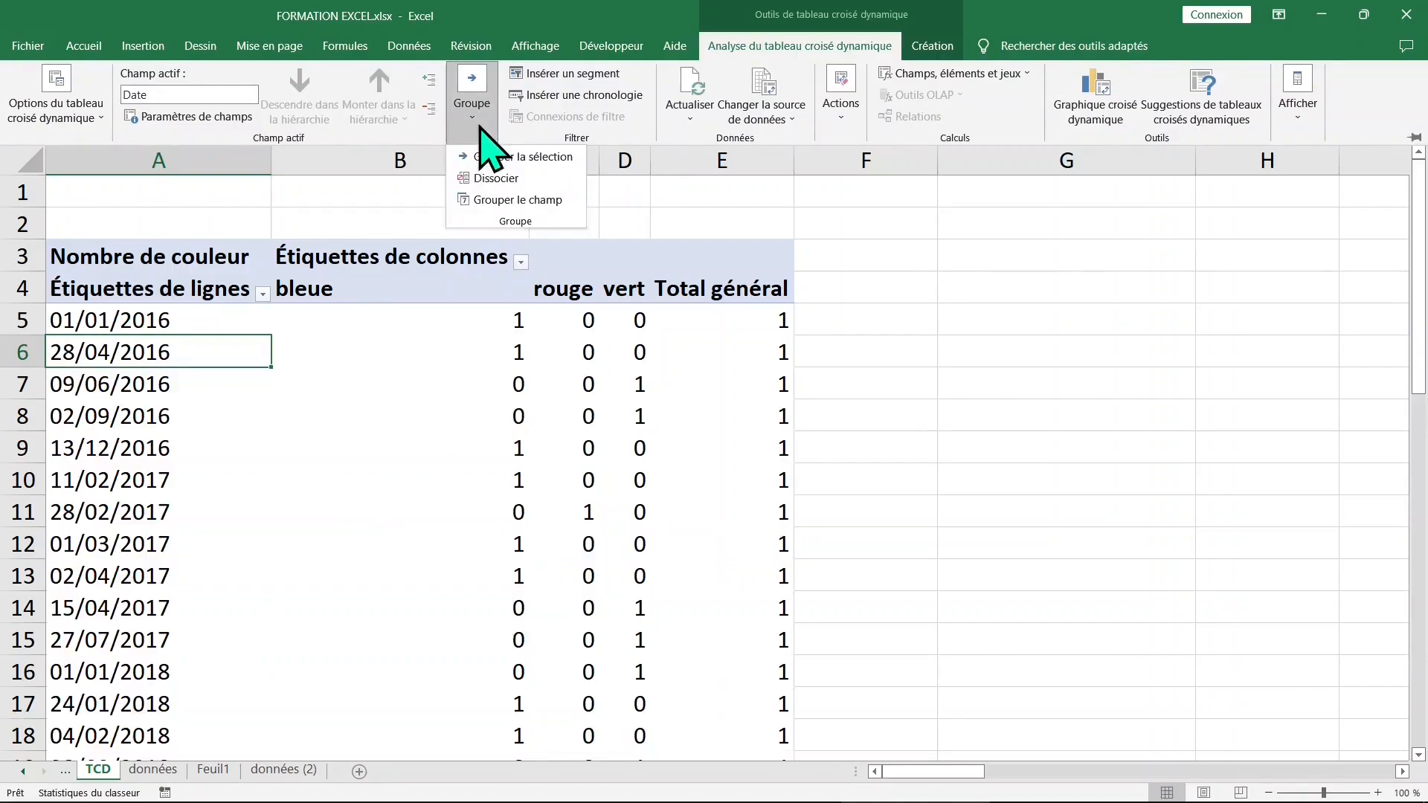
pyautogui.click(513, 200)
pyautogui.click(954, 405)
pyautogui.click(955, 392)
pyautogui.click(950, 379)
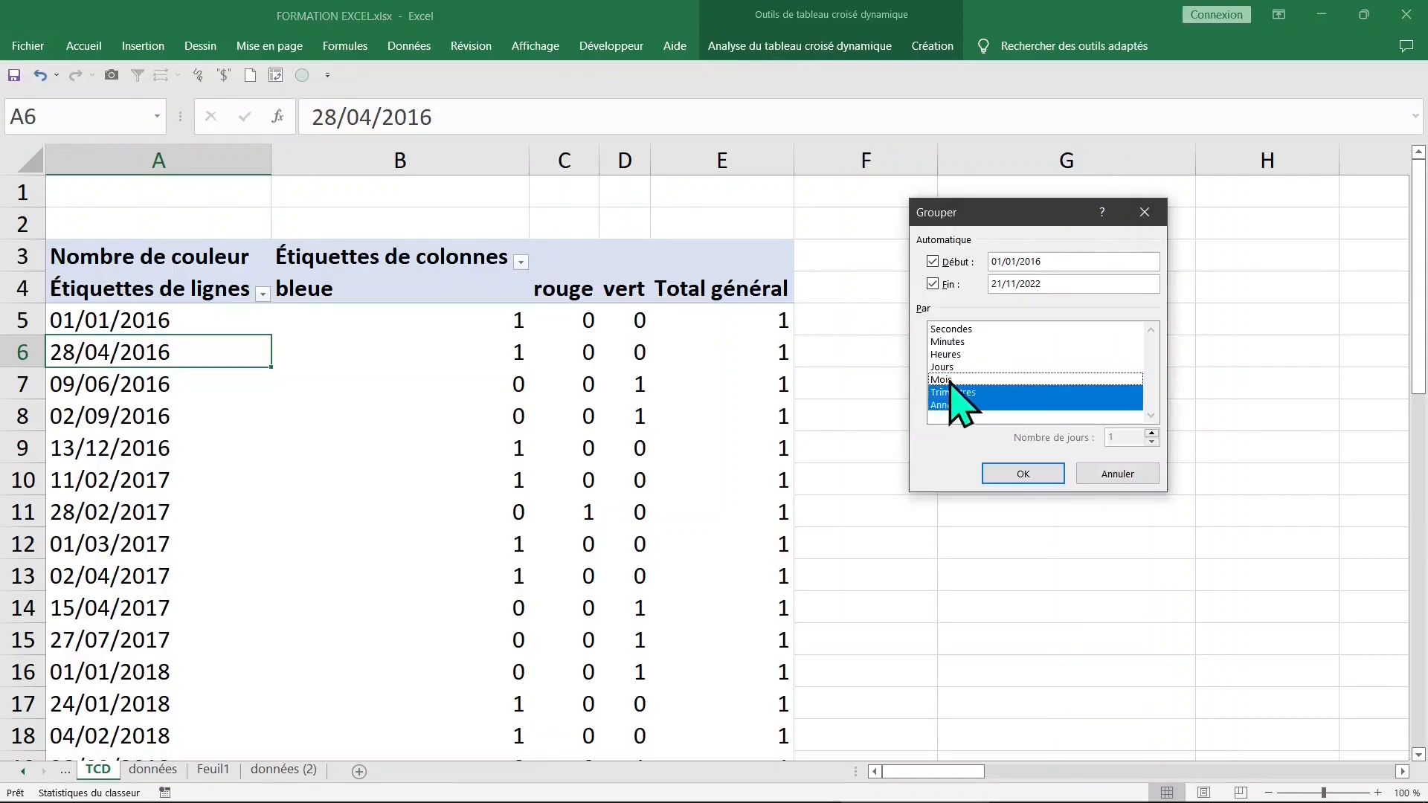
pyautogui.click(1024, 475)
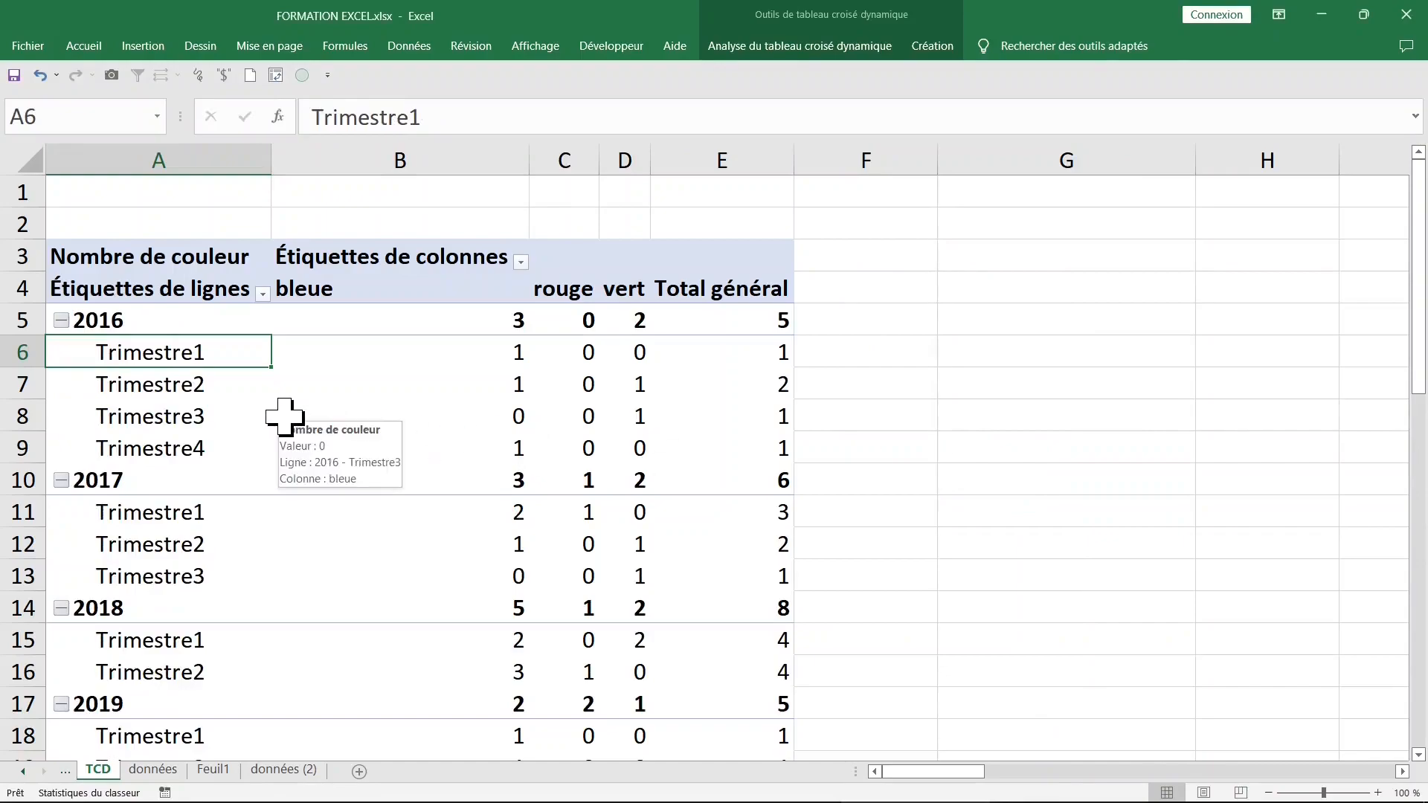
# Change the pivot table's report layout to tabular form.
pyautogui.click(232, 385)
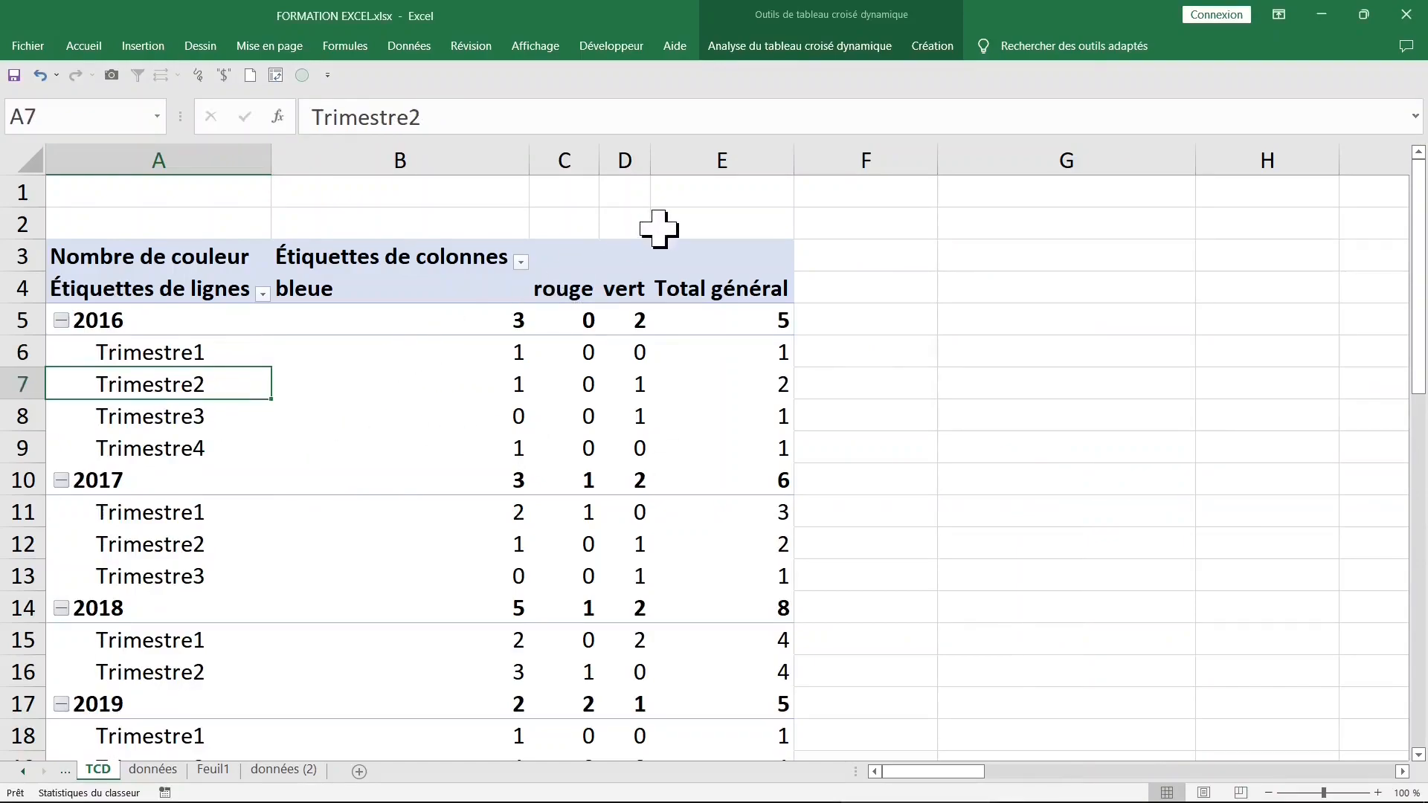
pyautogui.click(931, 48)
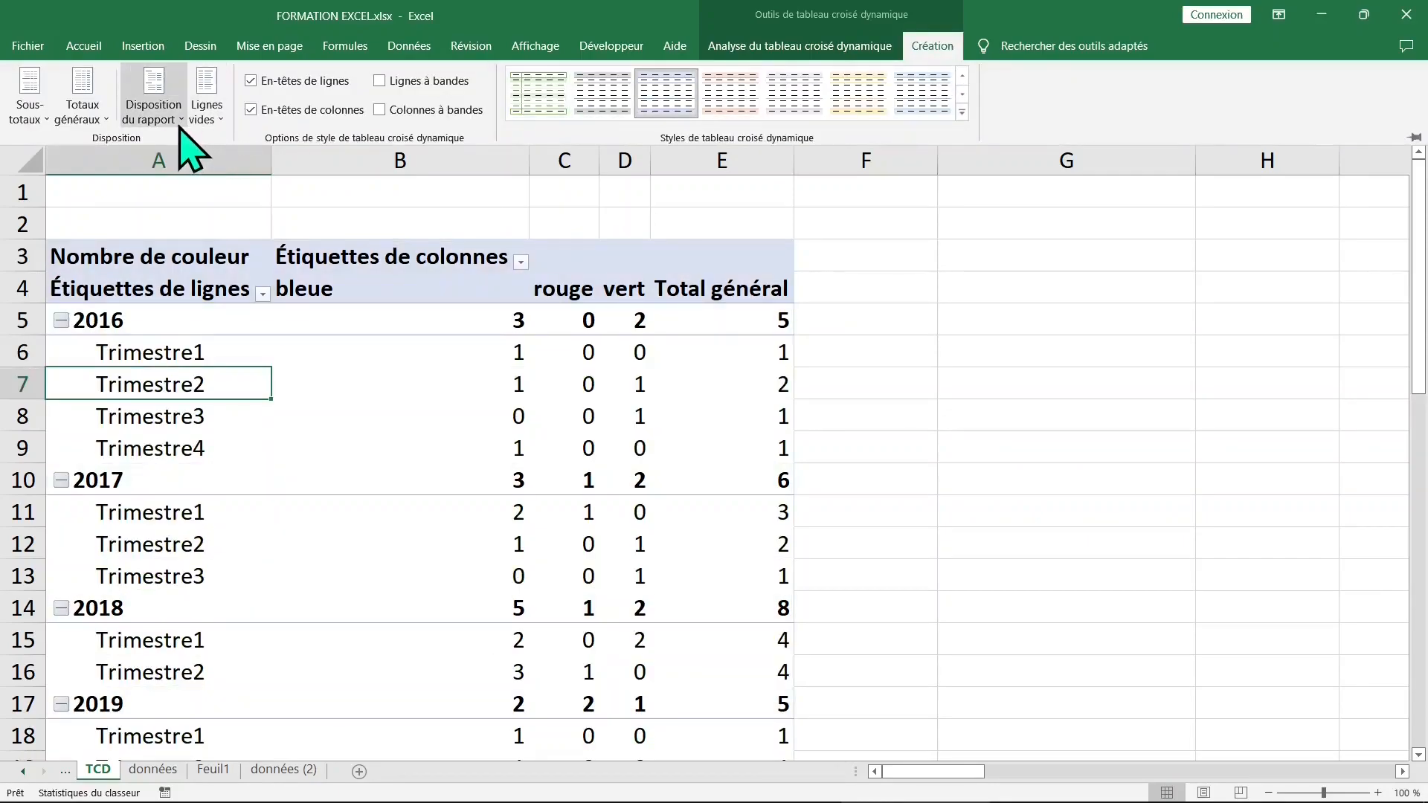
pyautogui.click(153, 112)
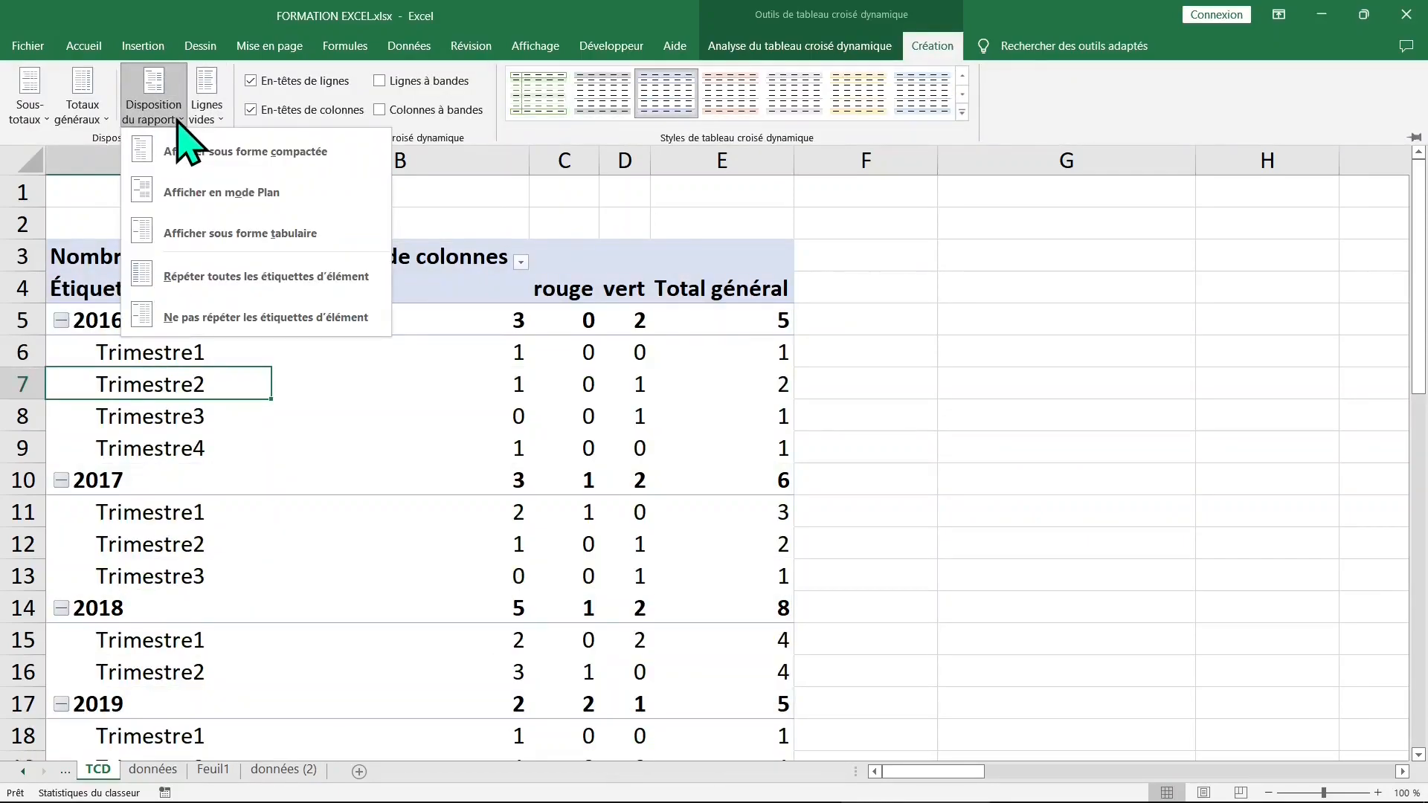
pyautogui.click(182, 232)
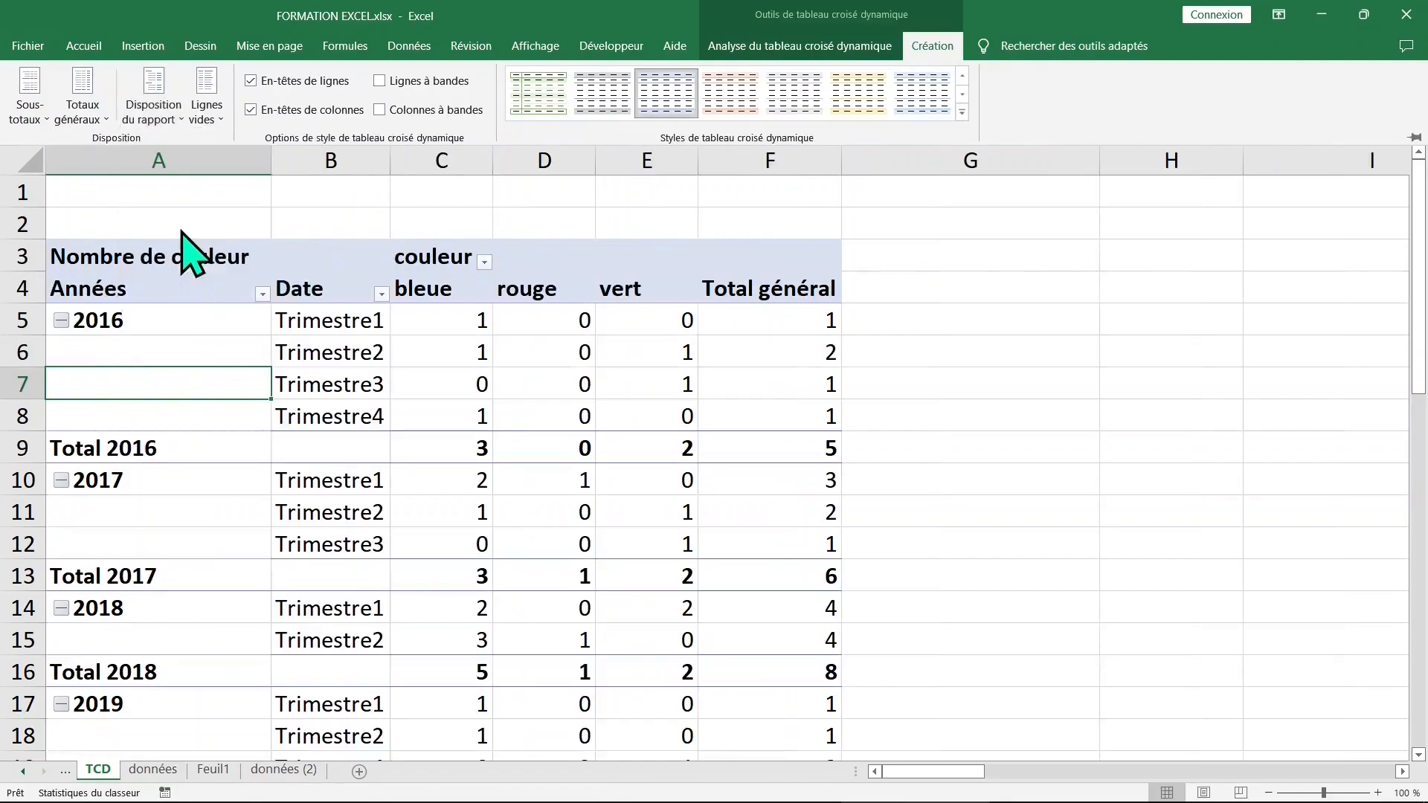
# Repeat all item labels so the blank cells under each year are filled, and check the rows below.
pyautogui.click(160, 353)
pyautogui.moveTo(158, 351); pyautogui.dragTo(167, 430)
pyautogui.click(159, 351)
pyautogui.click(159, 384)
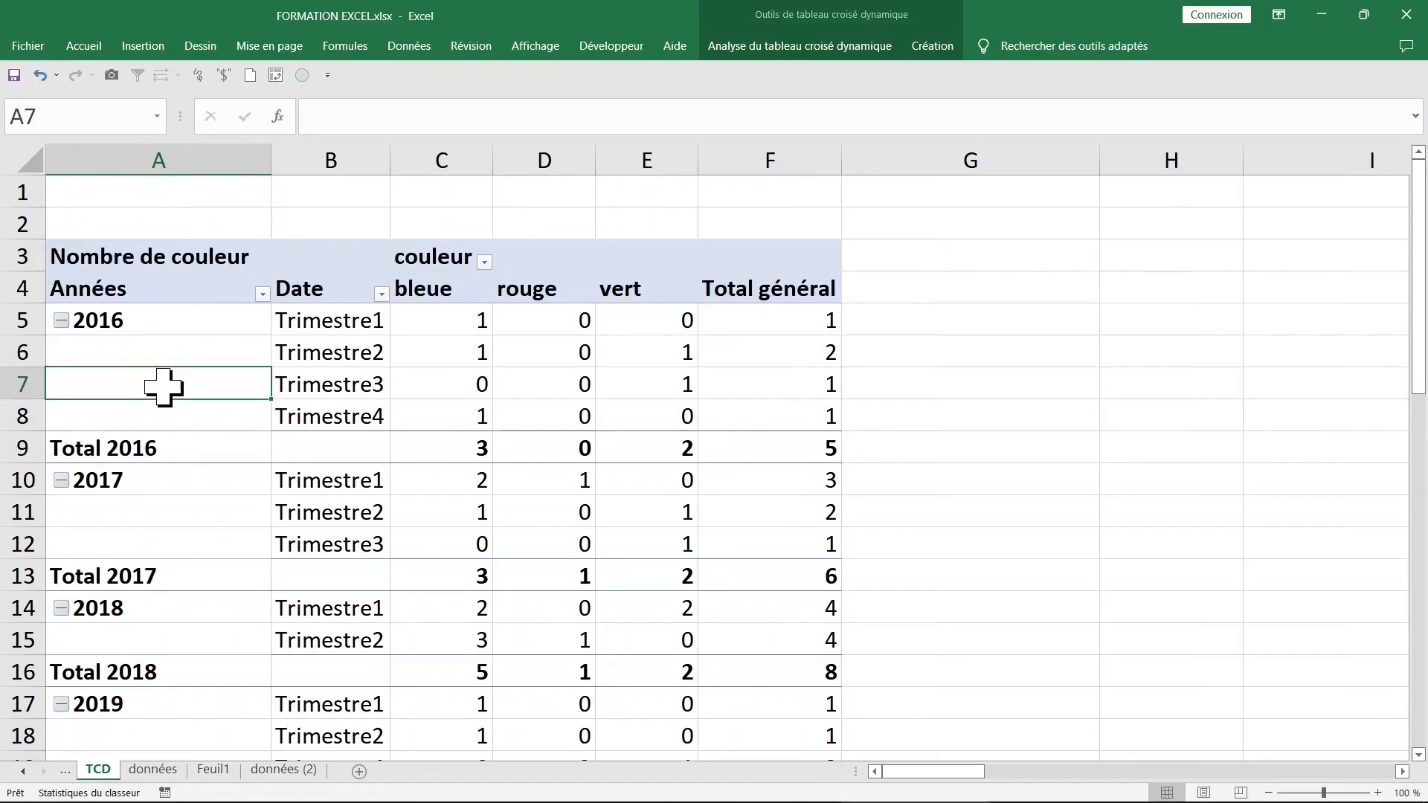
pyautogui.click(780, 47)
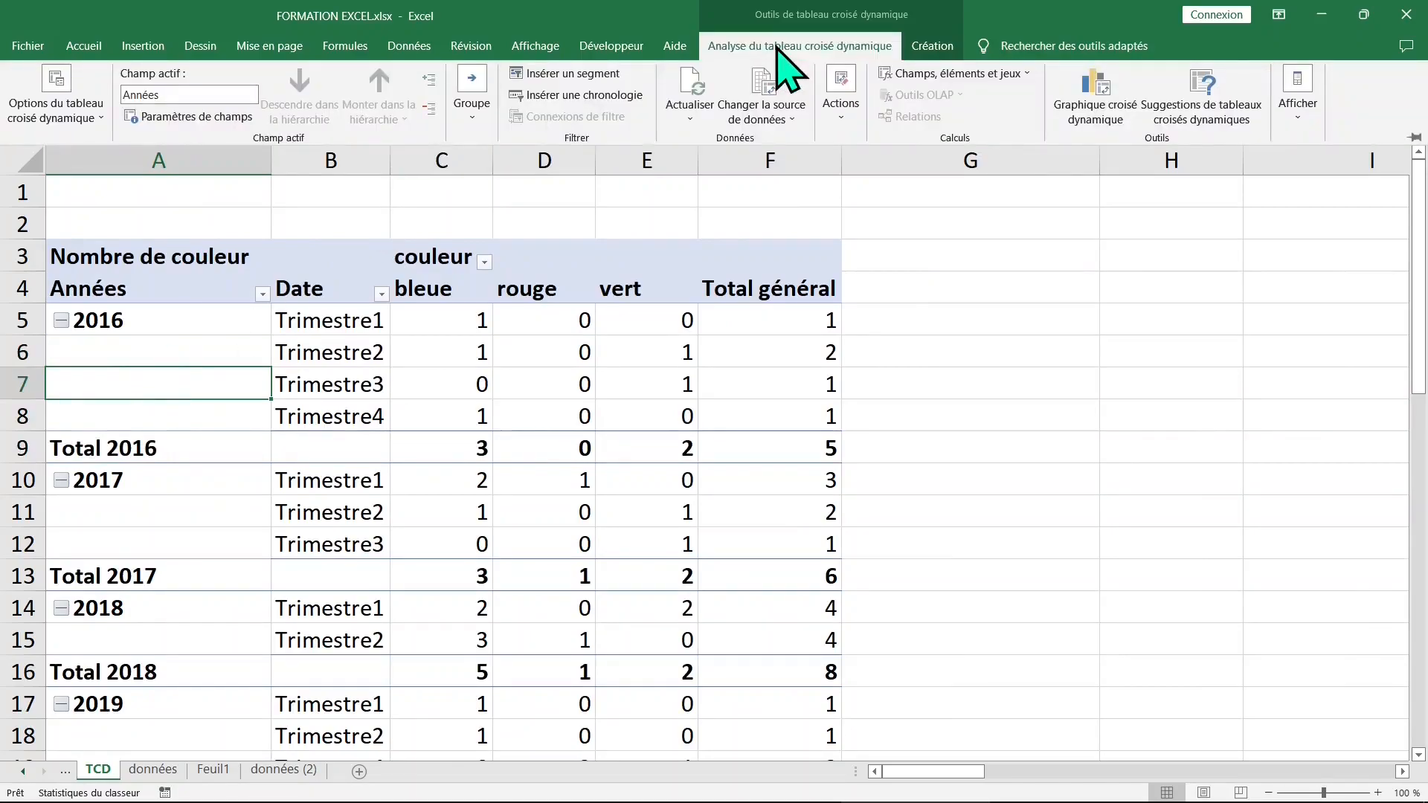
pyautogui.click(922, 46)
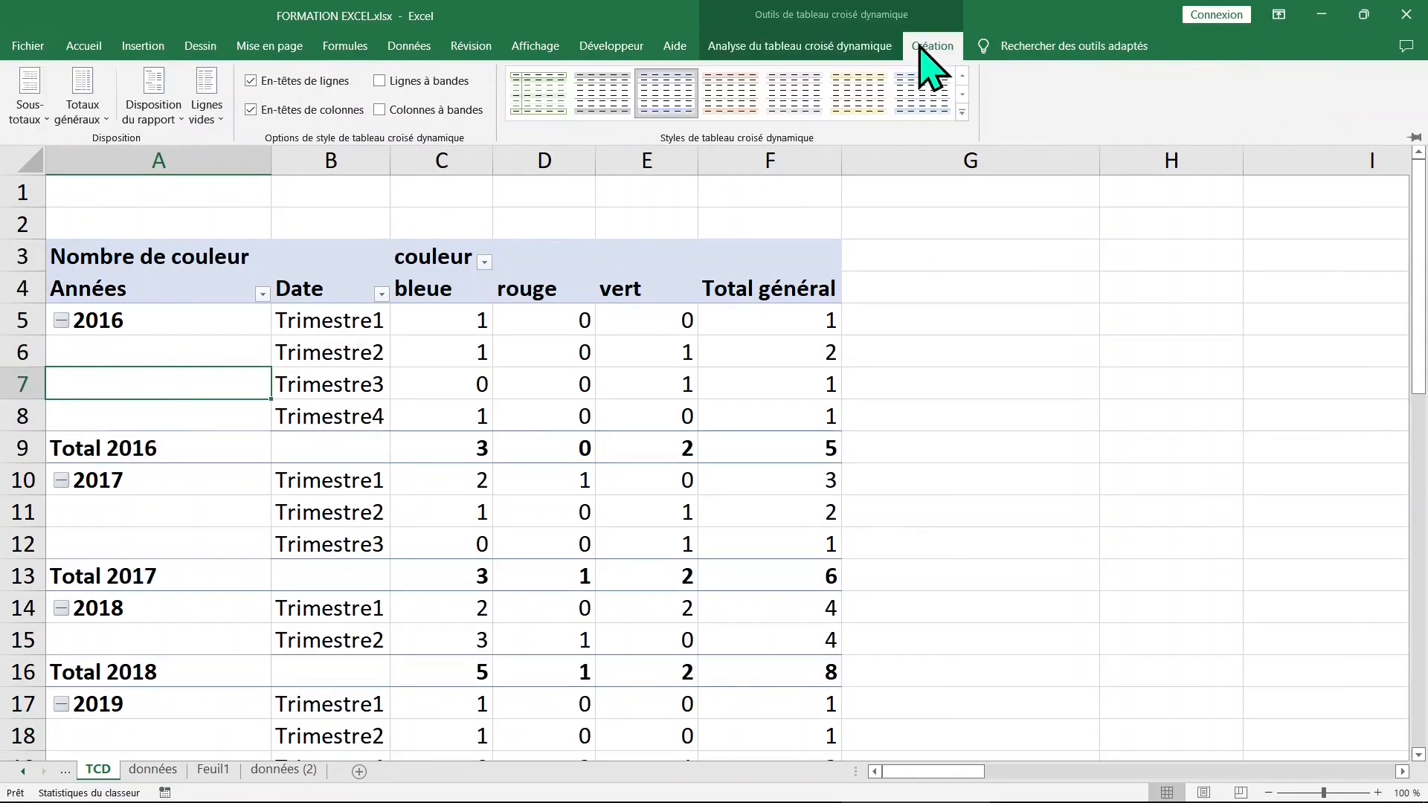
pyautogui.click(173, 117)
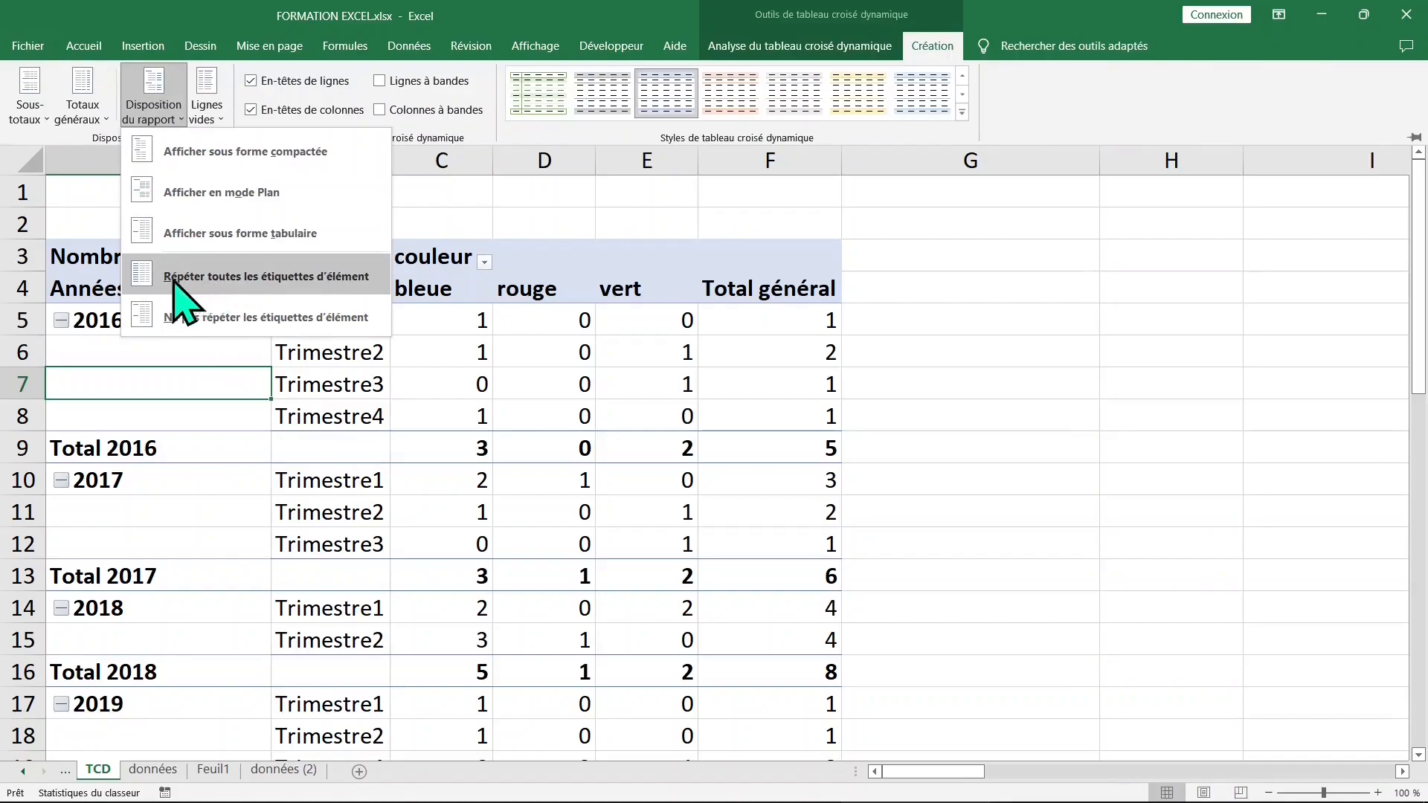
pyautogui.click(227, 279)
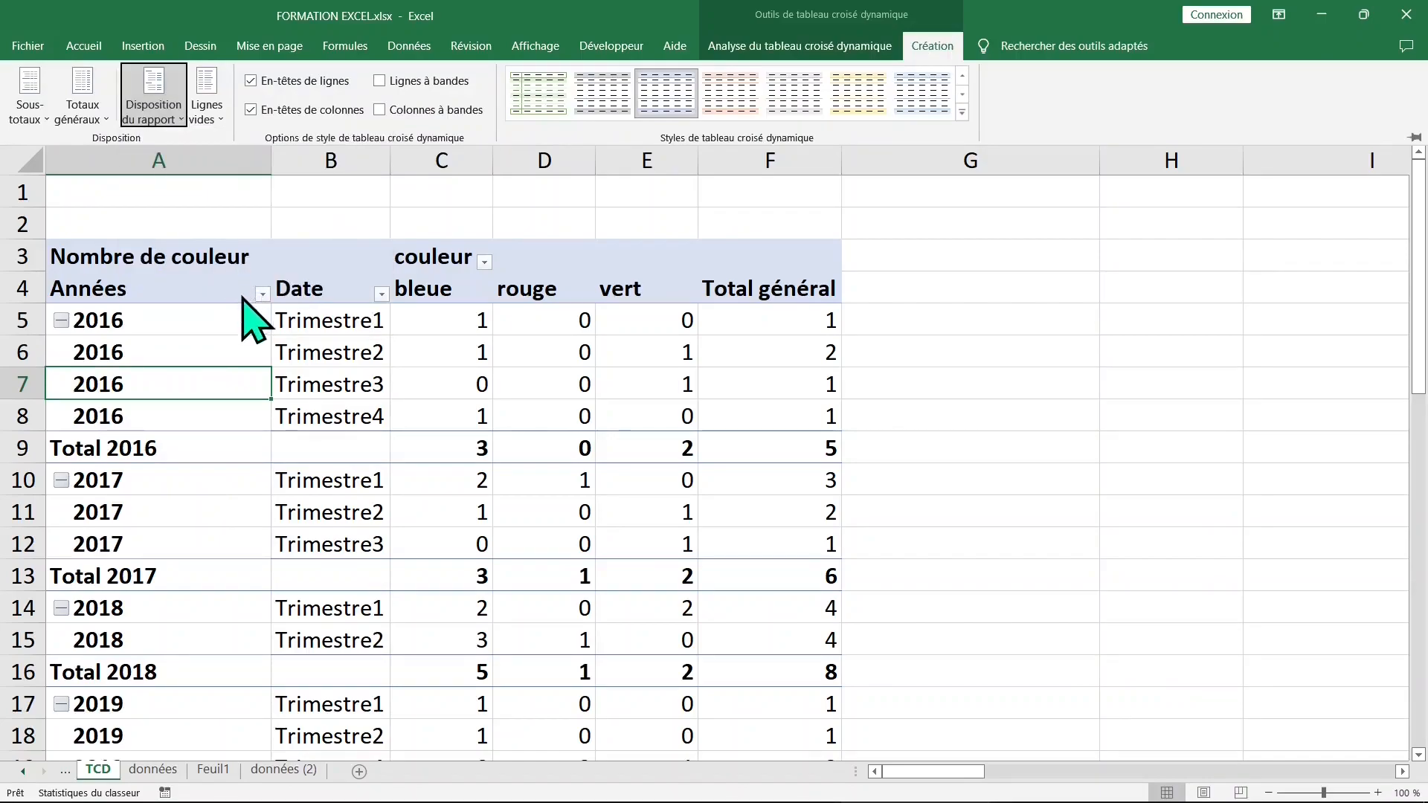
pyautogui.click(245, 332)
pyautogui.click(247, 343)
pyautogui.click(346, 359)
pyautogui.scroll(-4, 458, 412)
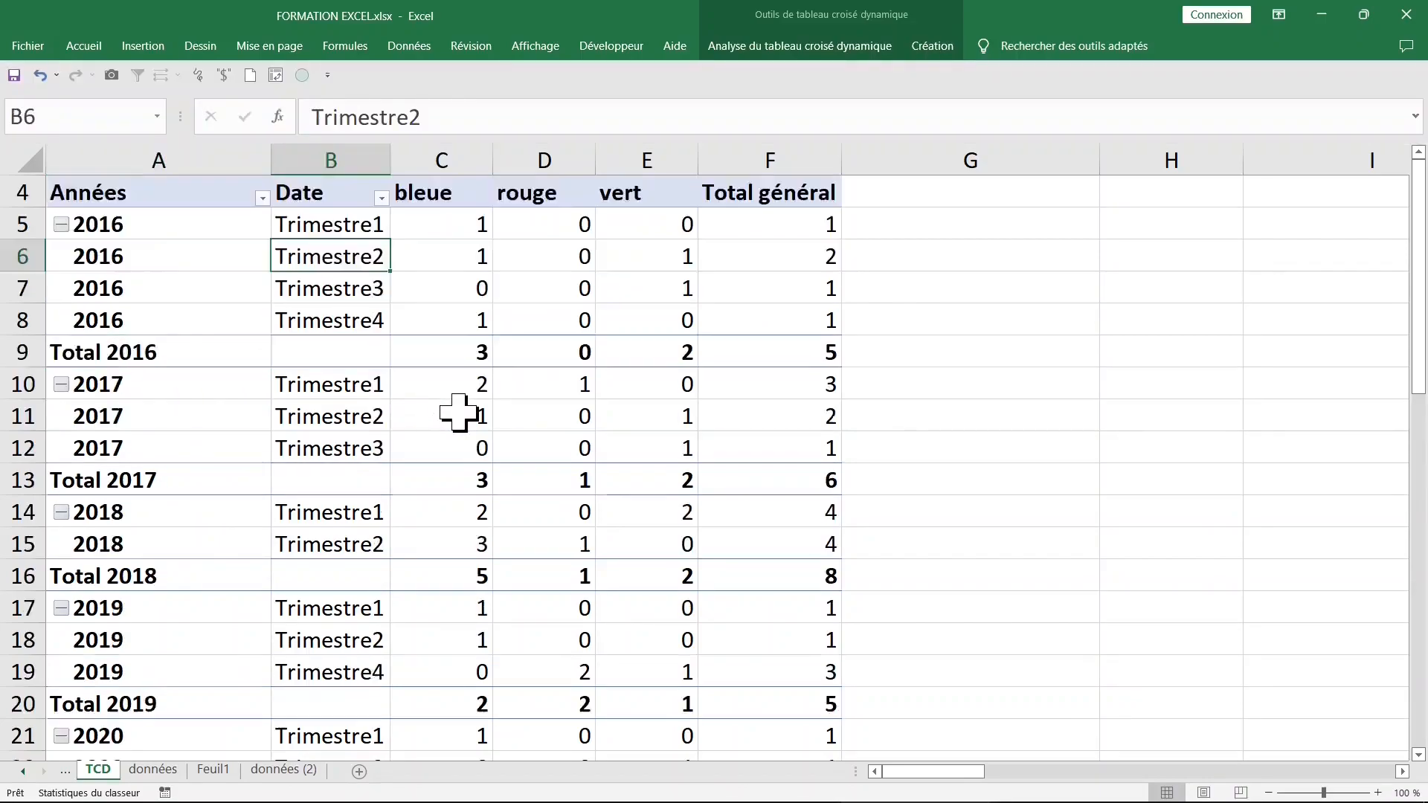
pyautogui.scroll(4, 458, 412)
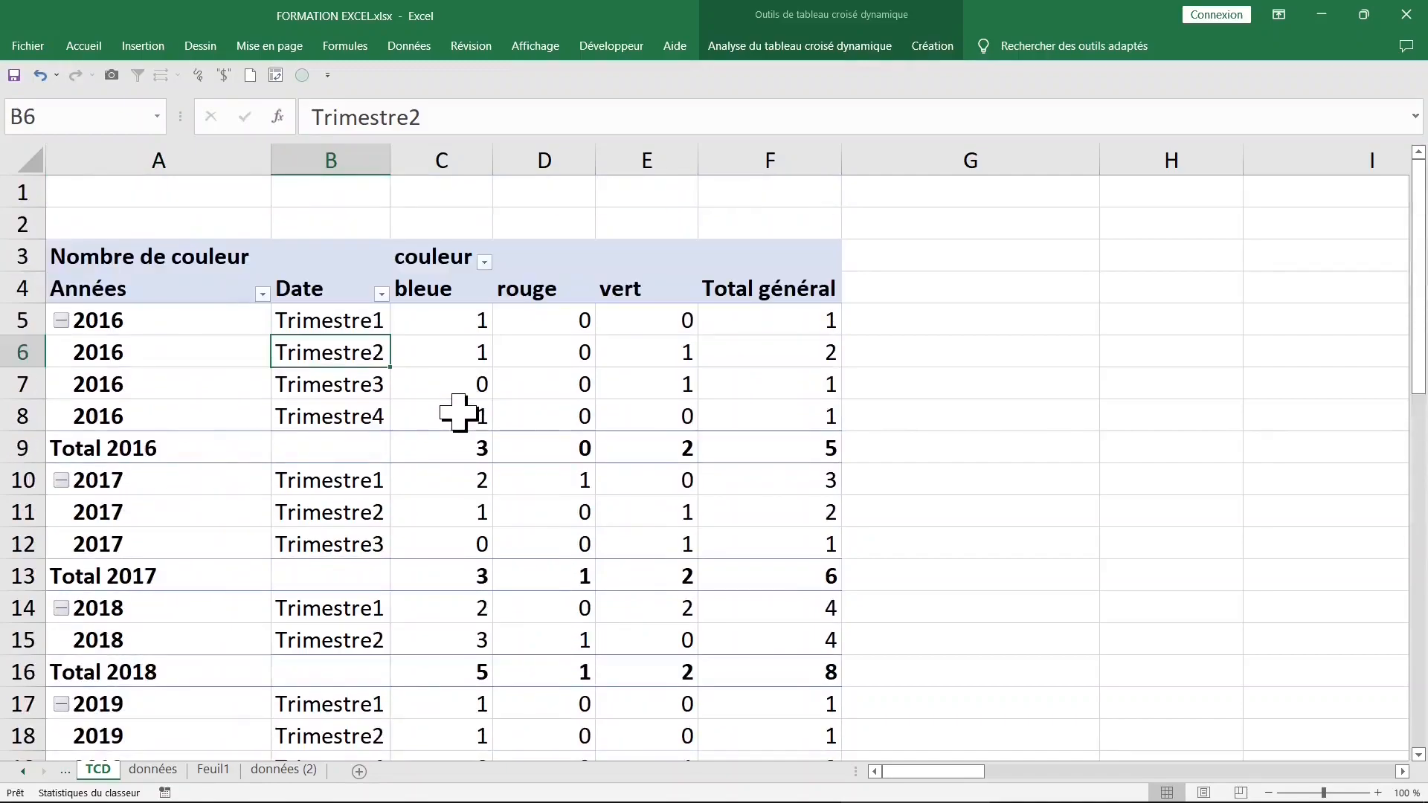
# Reopen the pivot field list and move the Date field above Années in the row fields.
pyautogui.click(318, 319)
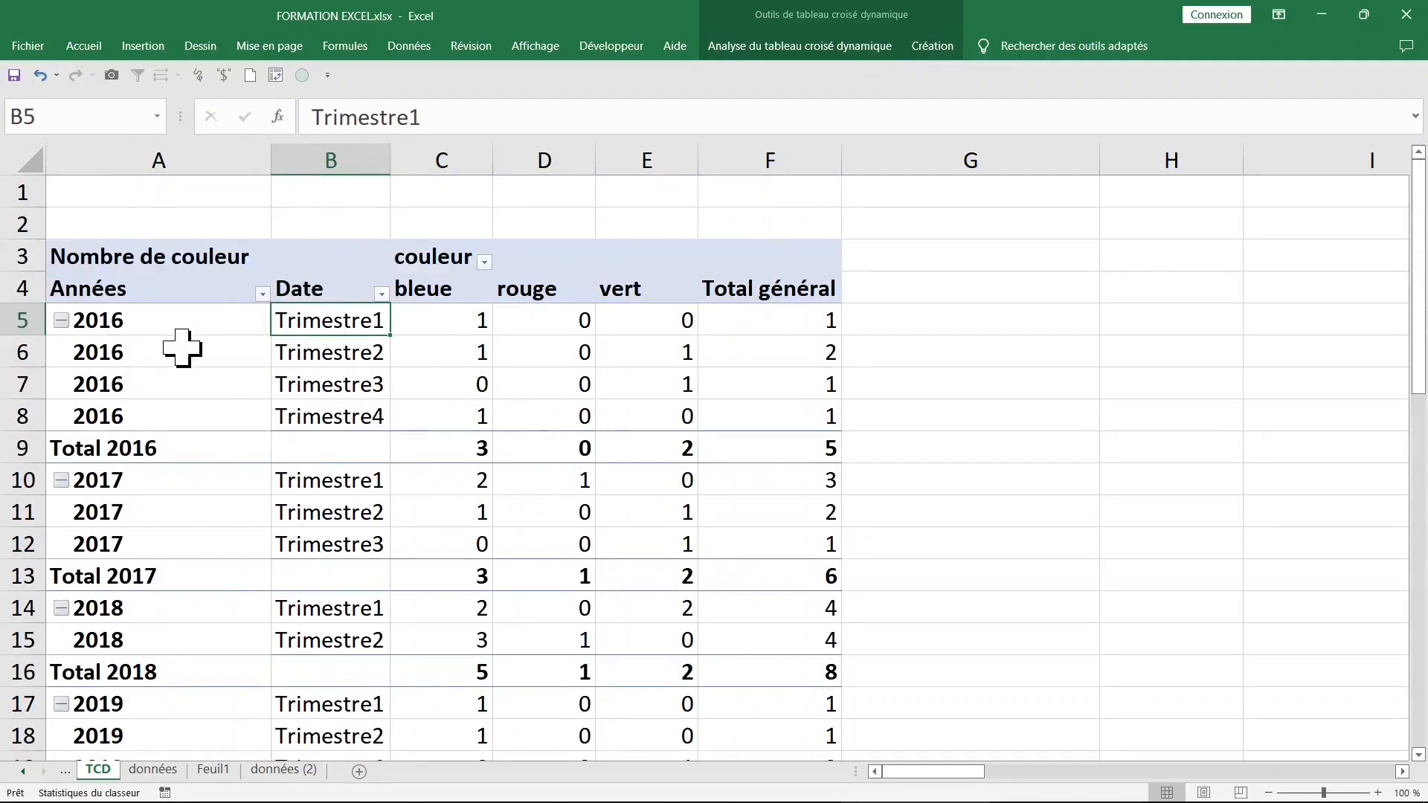
pyautogui.rightClick(359, 324)
pyautogui.click(517, 672)
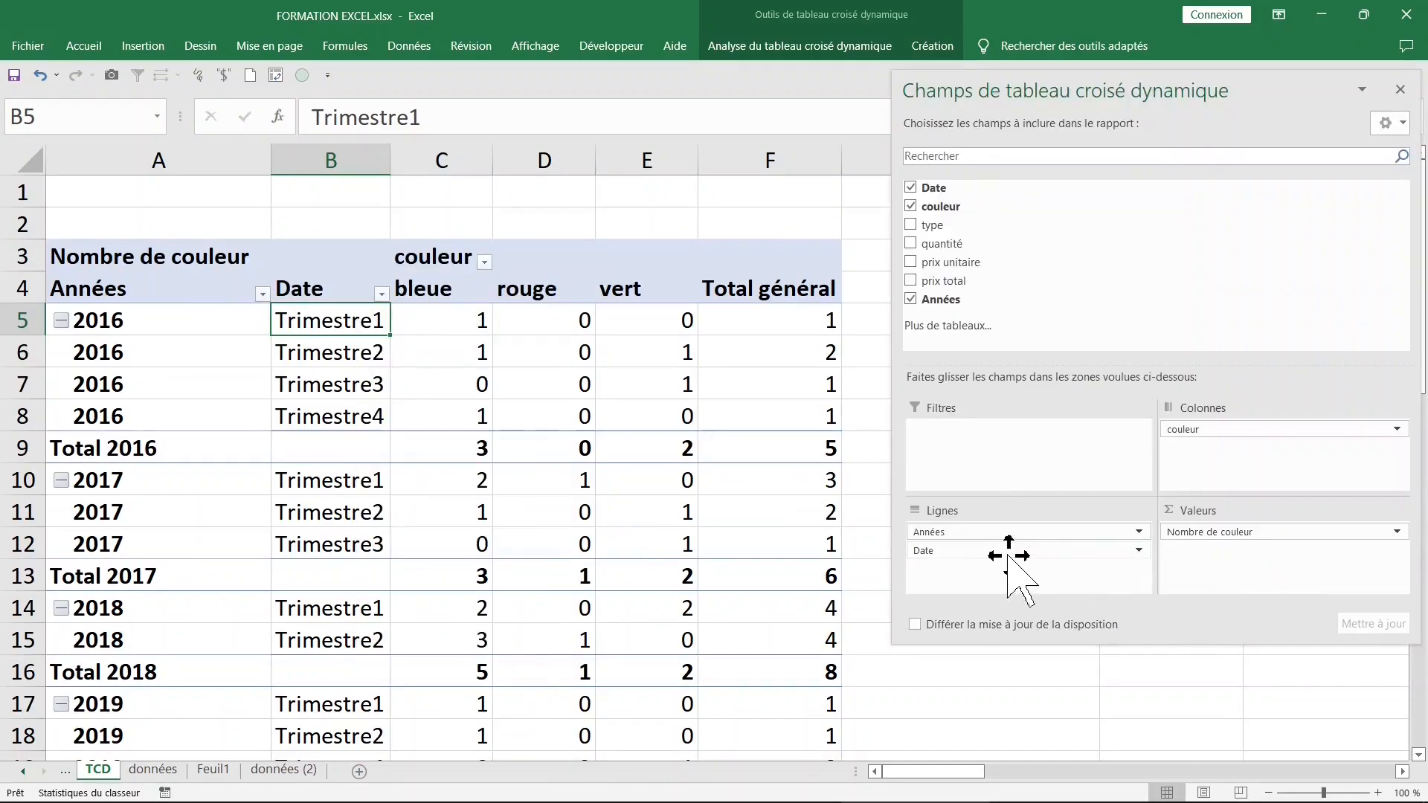
pyautogui.moveTo(998, 551); pyautogui.dragTo(1013, 551)
pyautogui.moveTo(1016, 549); pyautogui.dragTo(999, 530)
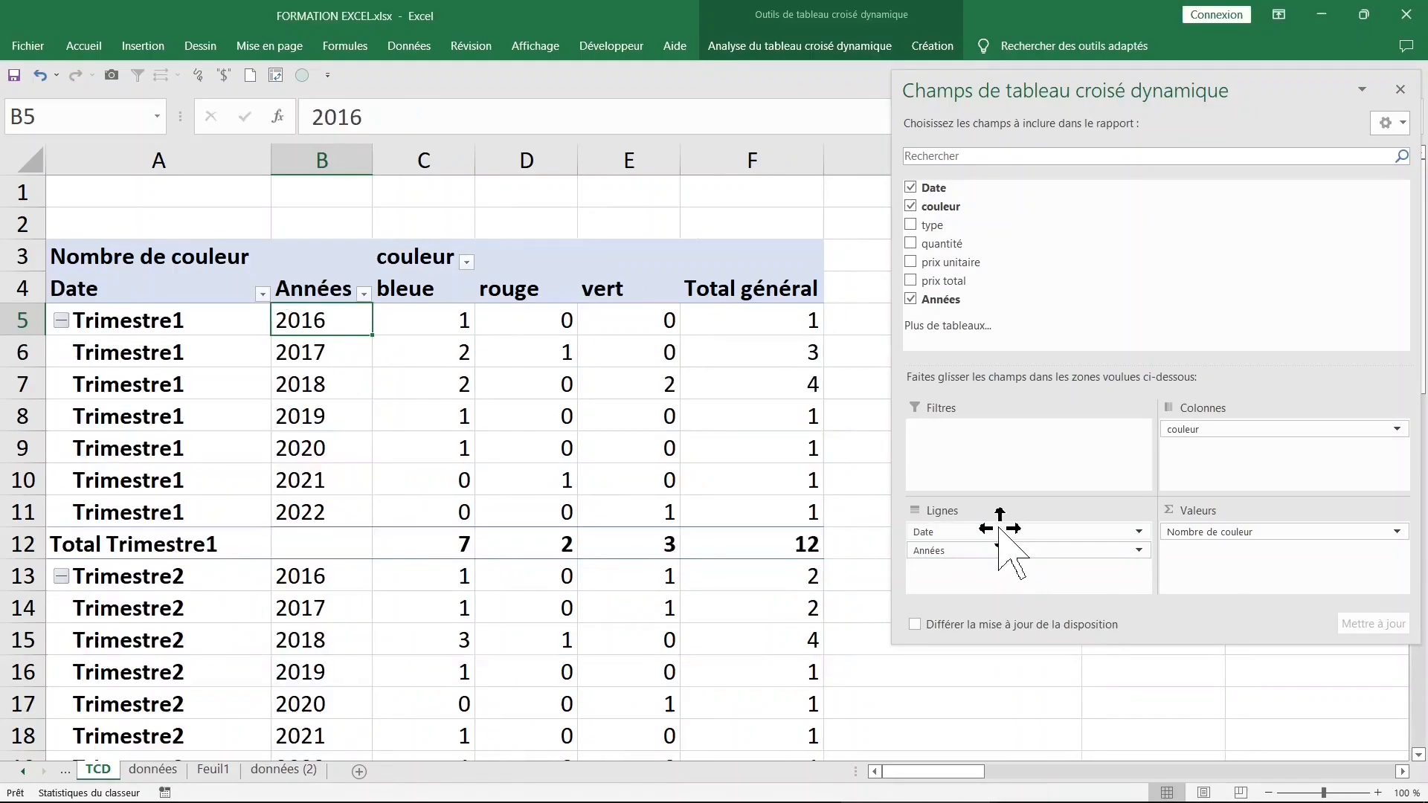
pyautogui.click(226, 439)
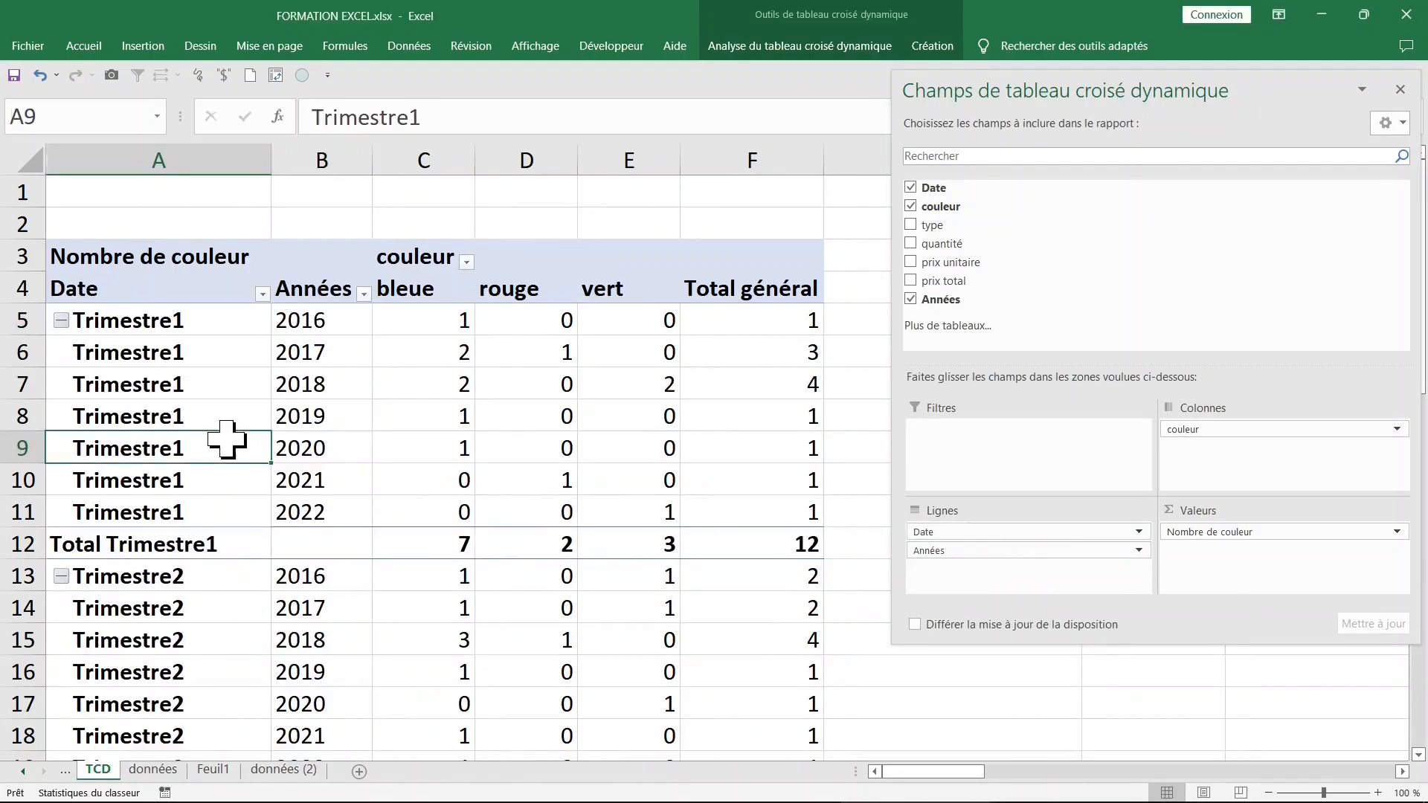
# Examine the repeated quarter labels, the years 2016 to 2022 beneath Trimestre1, and the quarterly totals down the pivot table.
pyautogui.click(206, 322)
pyautogui.click(199, 353)
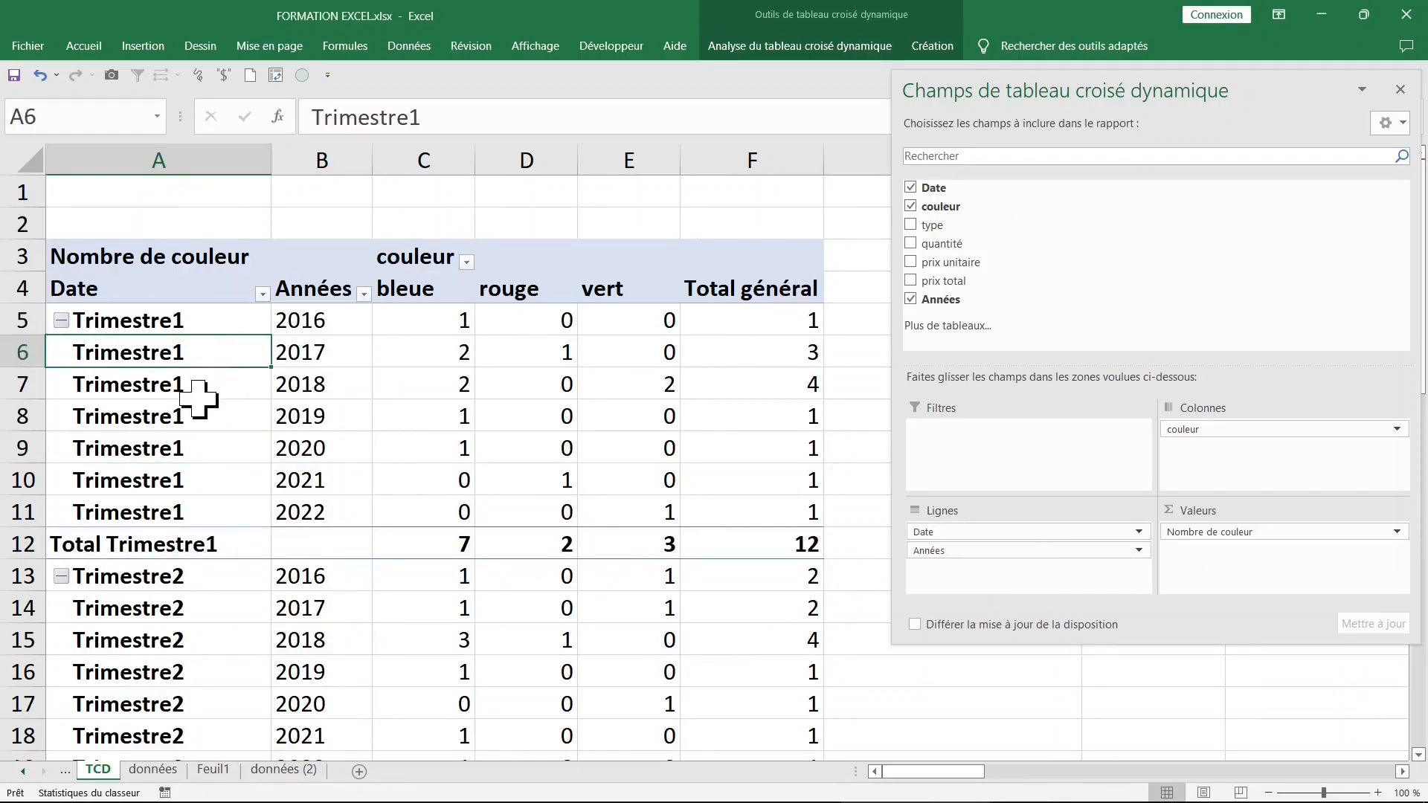
pyautogui.click(201, 447)
pyautogui.moveTo(350, 320); pyautogui.dragTo(335, 511)
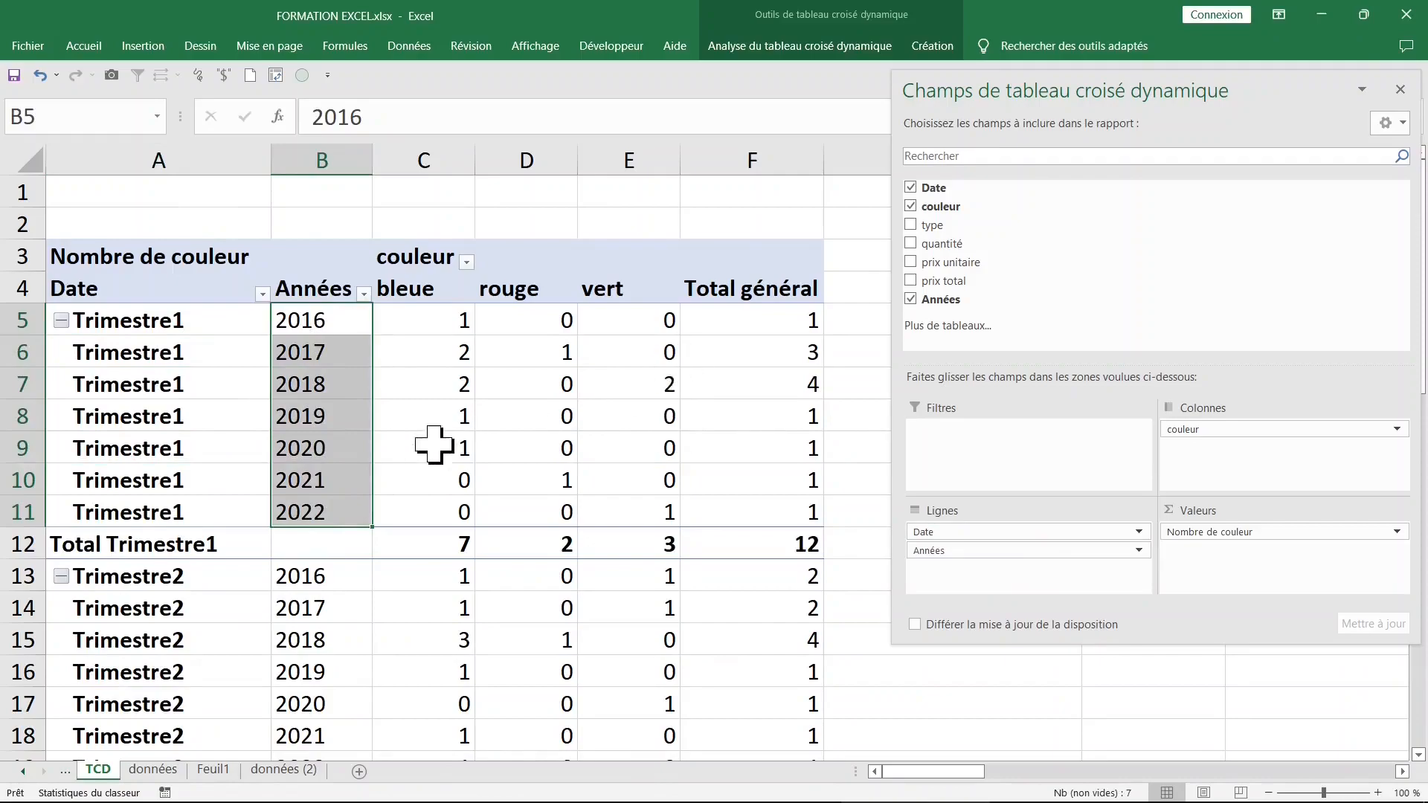
pyautogui.click(810, 548)
pyautogui.scroll(-2, 526, 596)
pyautogui.scroll(2, 525, 598)
pyautogui.scroll(-1, 580, 585)
pyautogui.scroll(-8, 580, 585)
pyautogui.scroll(9, 580, 585)
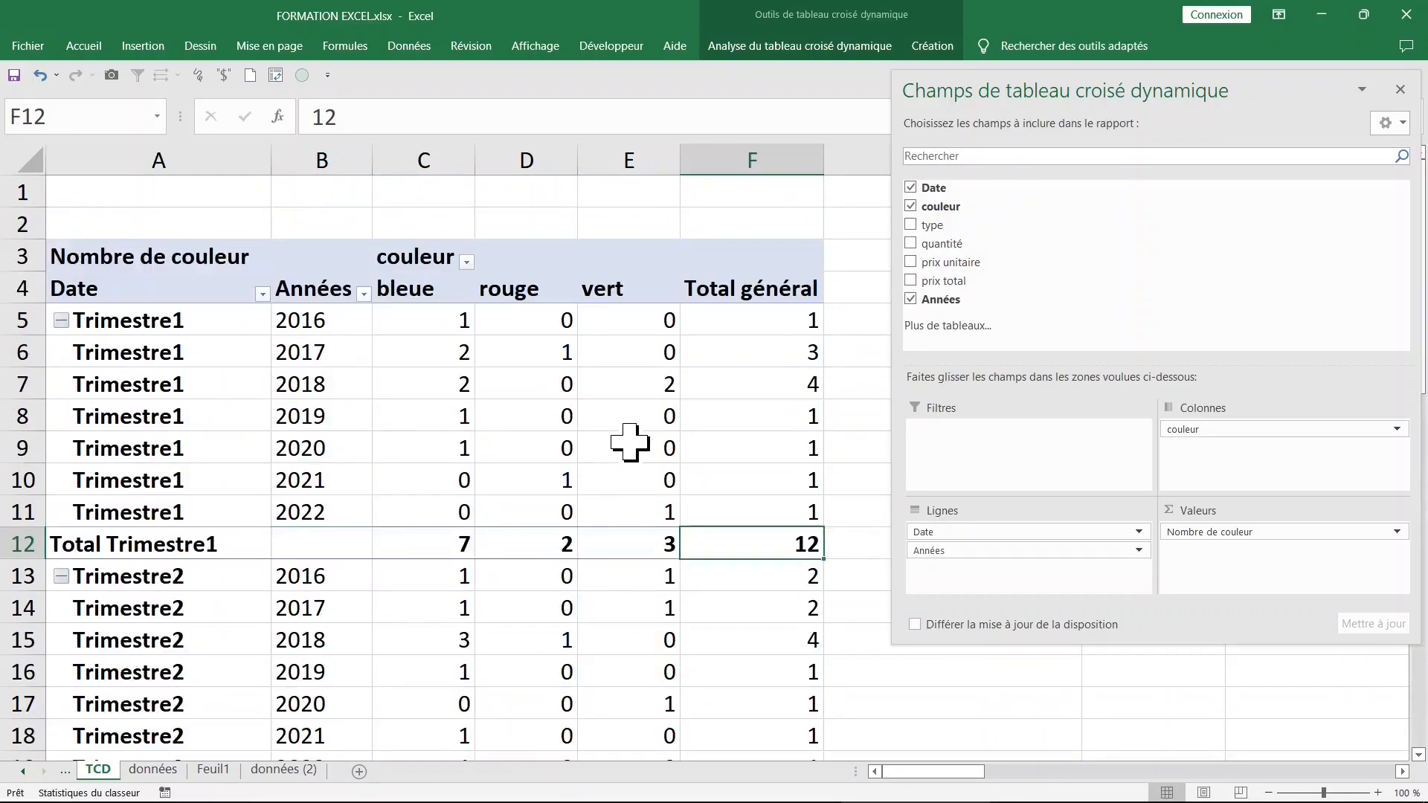
pyautogui.click(339, 394)
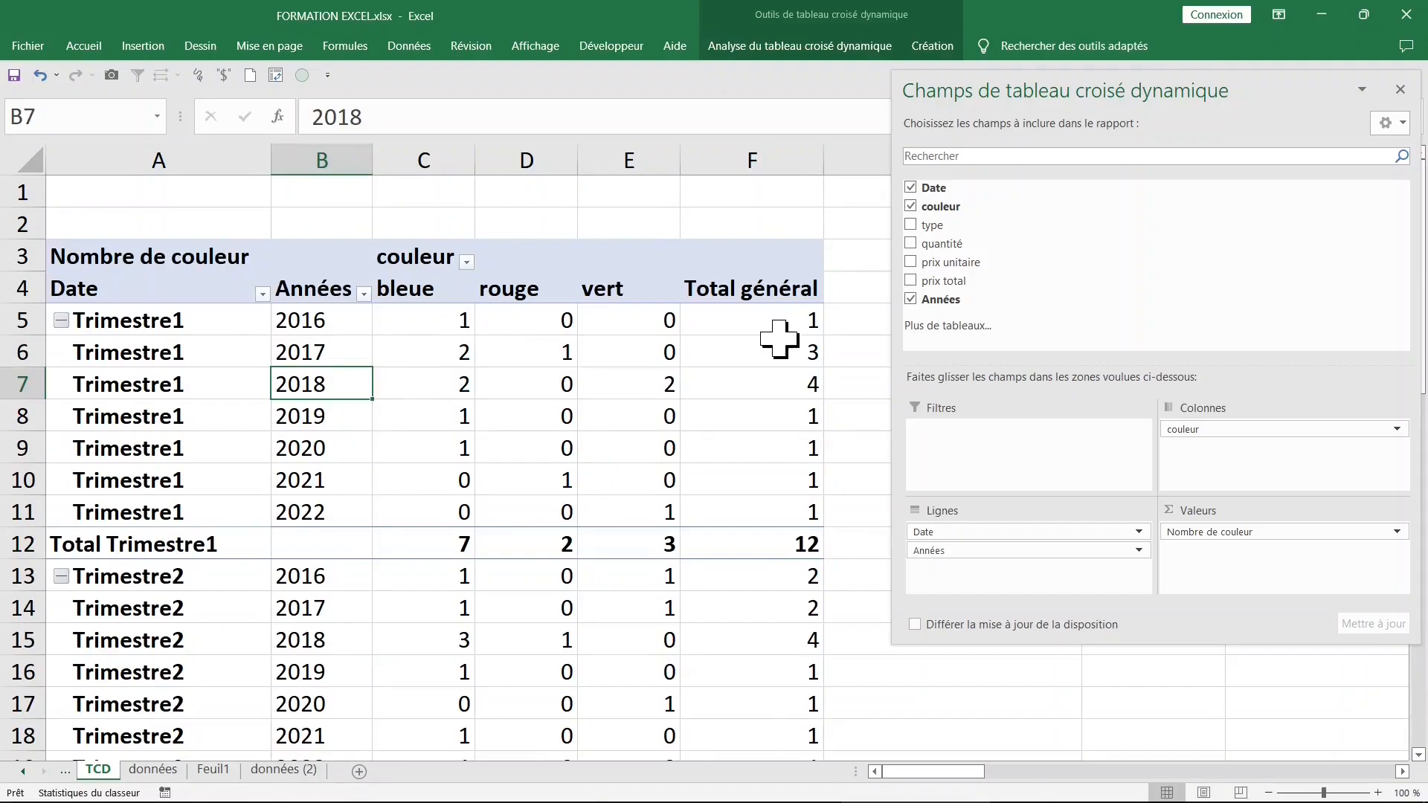
# Replace the colour count in the pivot values with the sum of quantité, and move the field list clear of the table.
pyautogui.moveTo(958, 263); pyautogui.dragTo(832, 487)
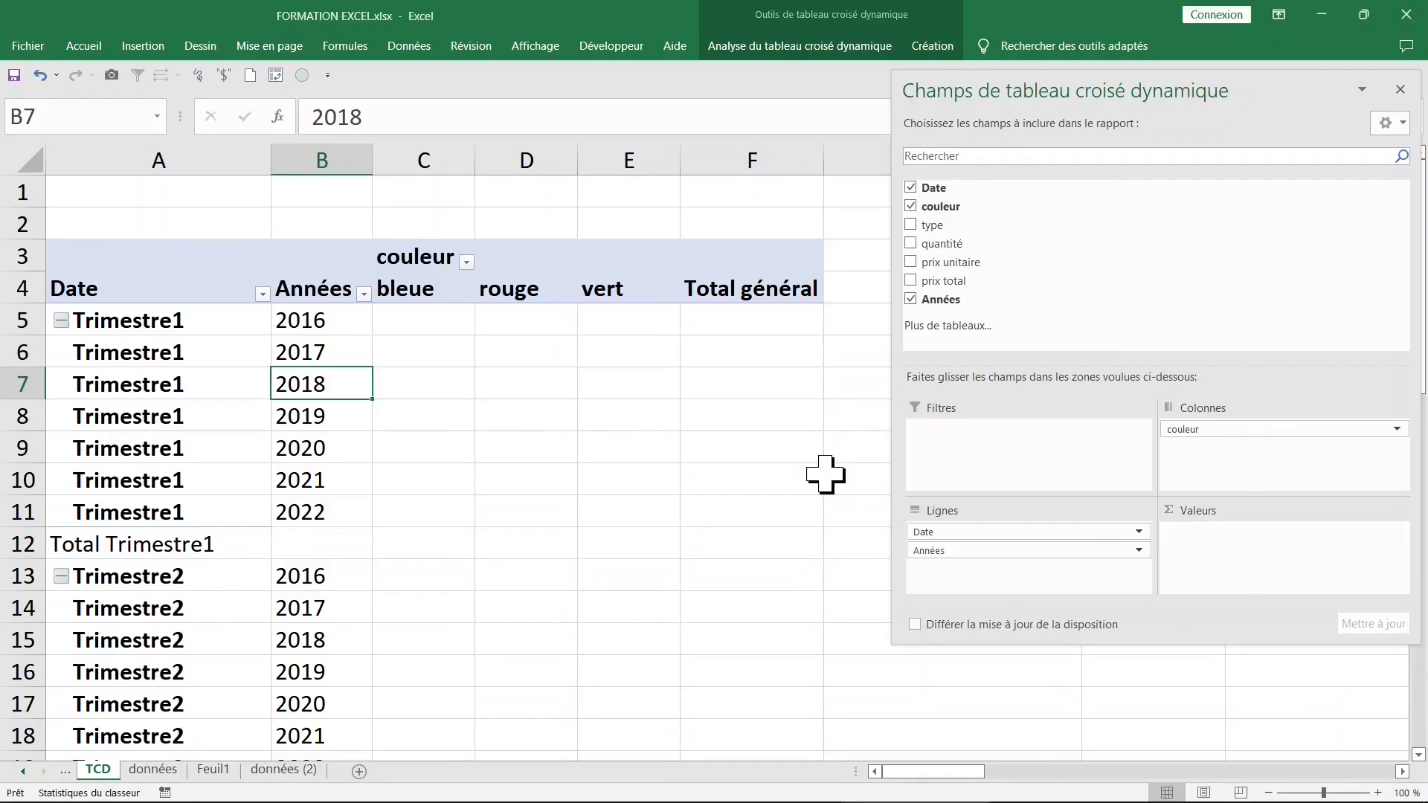
pyautogui.moveTo(947, 253); pyautogui.dragTo(1199, 543)
pyautogui.click(528, 446)
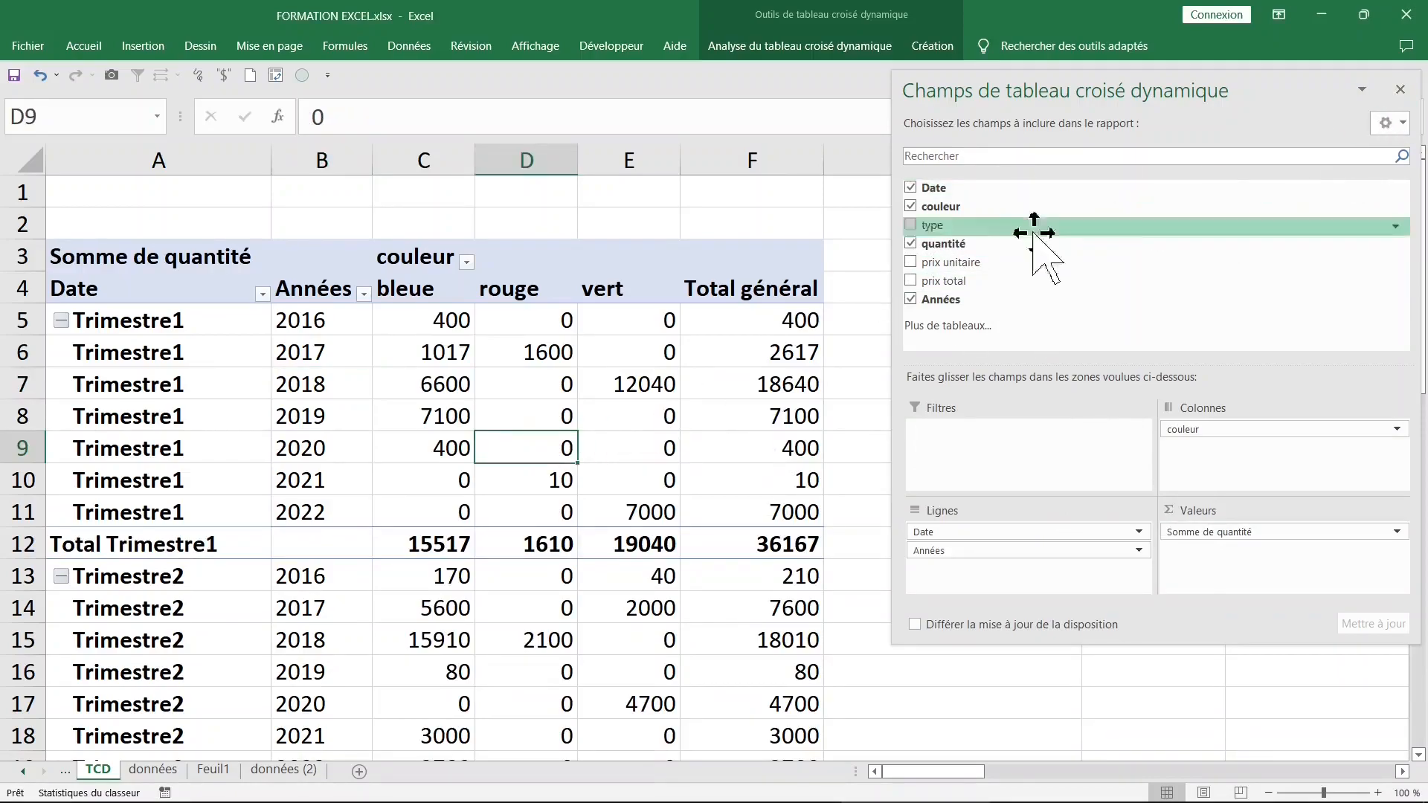
pyautogui.moveTo(902, 241); pyautogui.dragTo(1208, 243)
pyautogui.moveTo(1262, 83); pyautogui.dragTo(1298, 23)
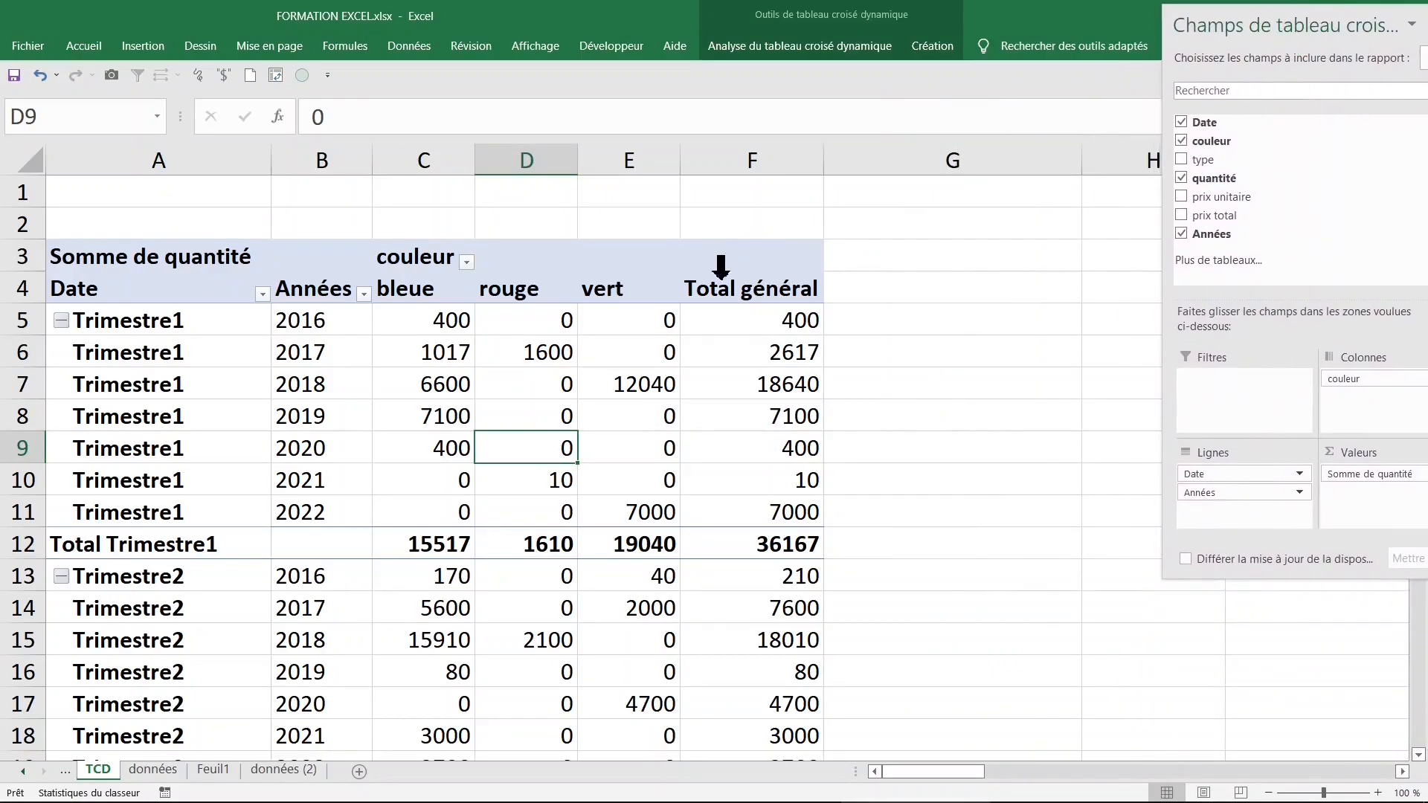
pyautogui.click(538, 381)
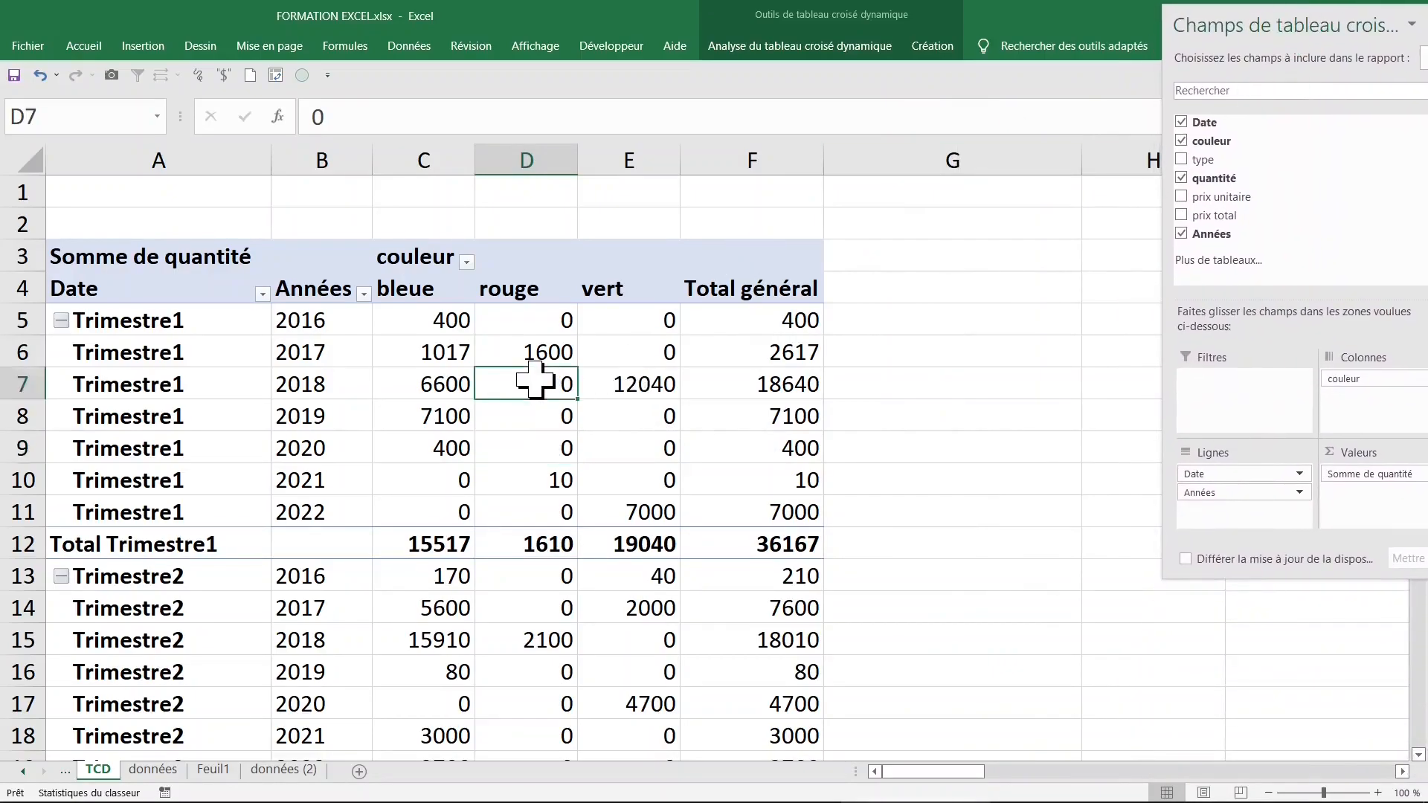
# Rearrange the pivot fields so Années is in the columns and Date sits above couleur in the rows.
pyautogui.click(150, 261)
pyautogui.click(159, 359)
pyautogui.moveTo(1336, 187); pyautogui.dragTo(1252, 470)
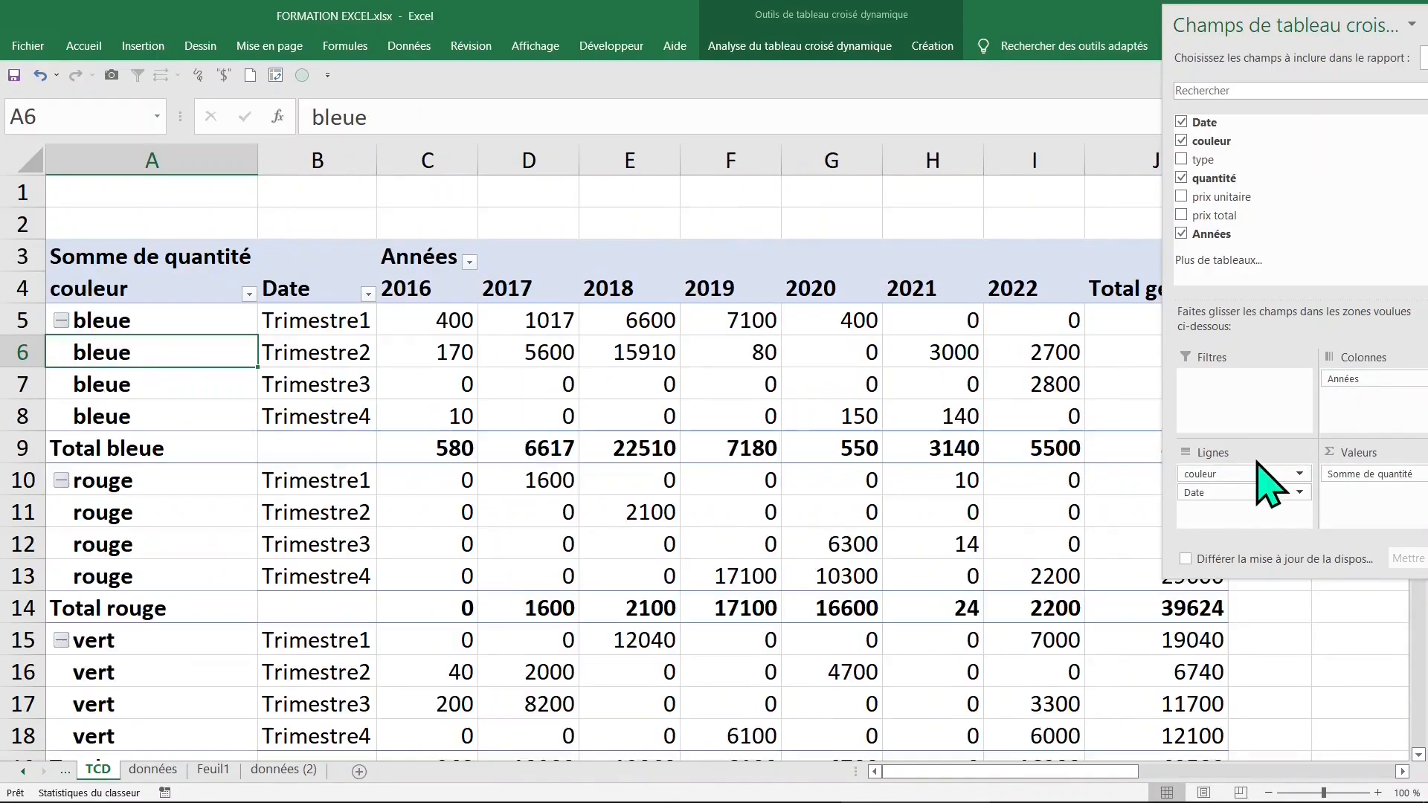
pyautogui.click(1224, 495)
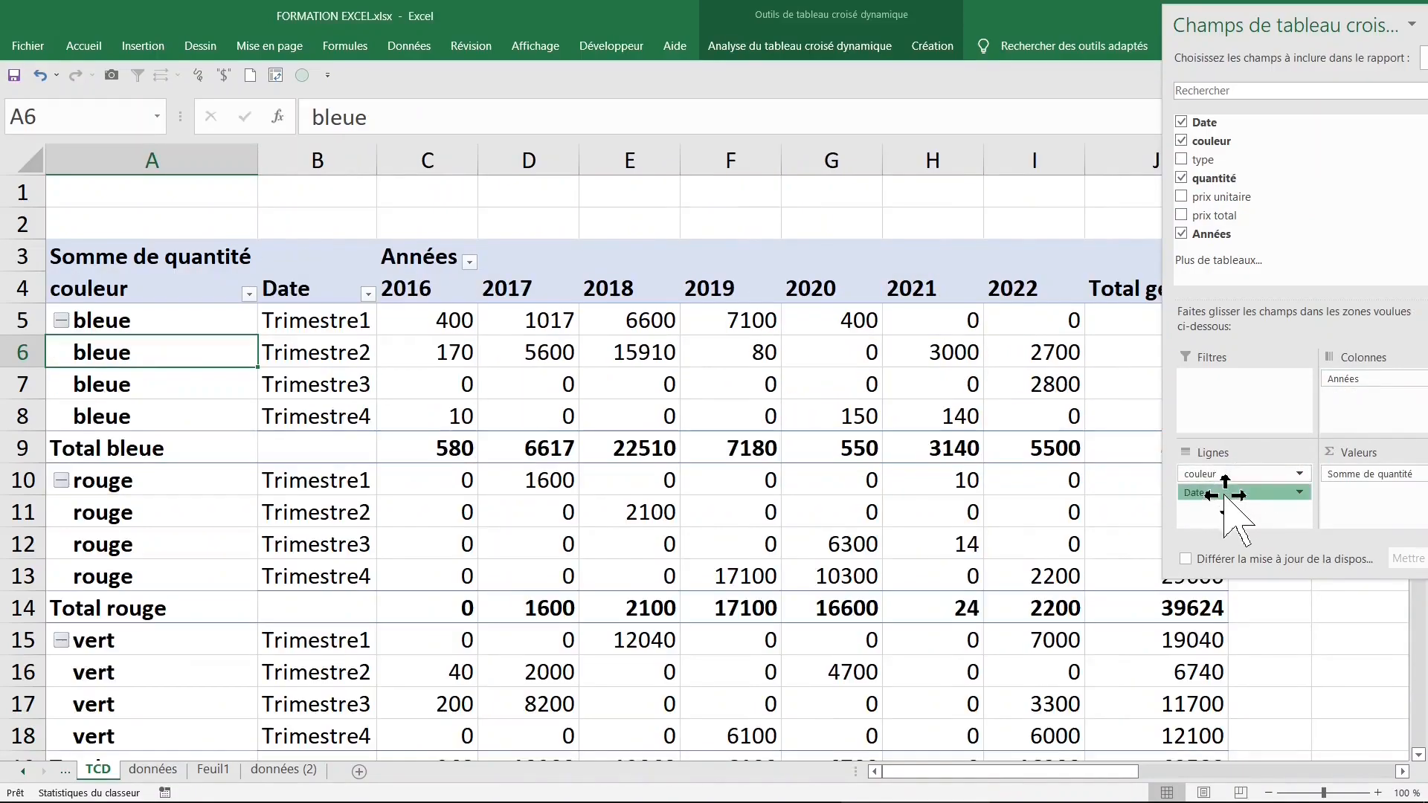
pyautogui.moveTo(1225, 494)
pyautogui.mouseDown()
pyautogui.moveTo(1240, 492)
pyautogui.moveTo(1226, 472)
pyautogui.mouseUp()
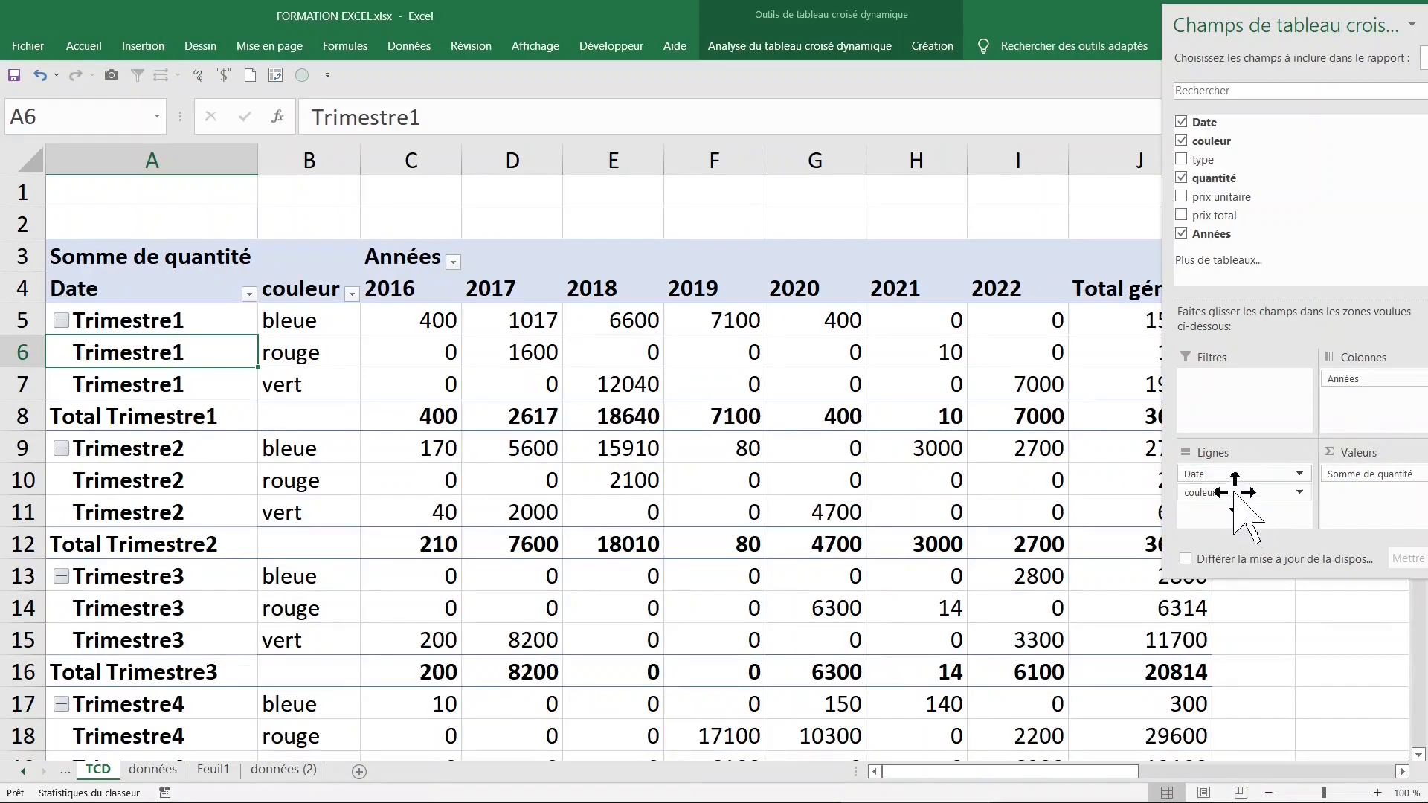
# Move the couleur field from the rows to the report filter, leaving Date as the only row field.
pyautogui.moveTo(1234, 493); pyautogui.dragTo(1228, 384)
pyautogui.click(569, 380)
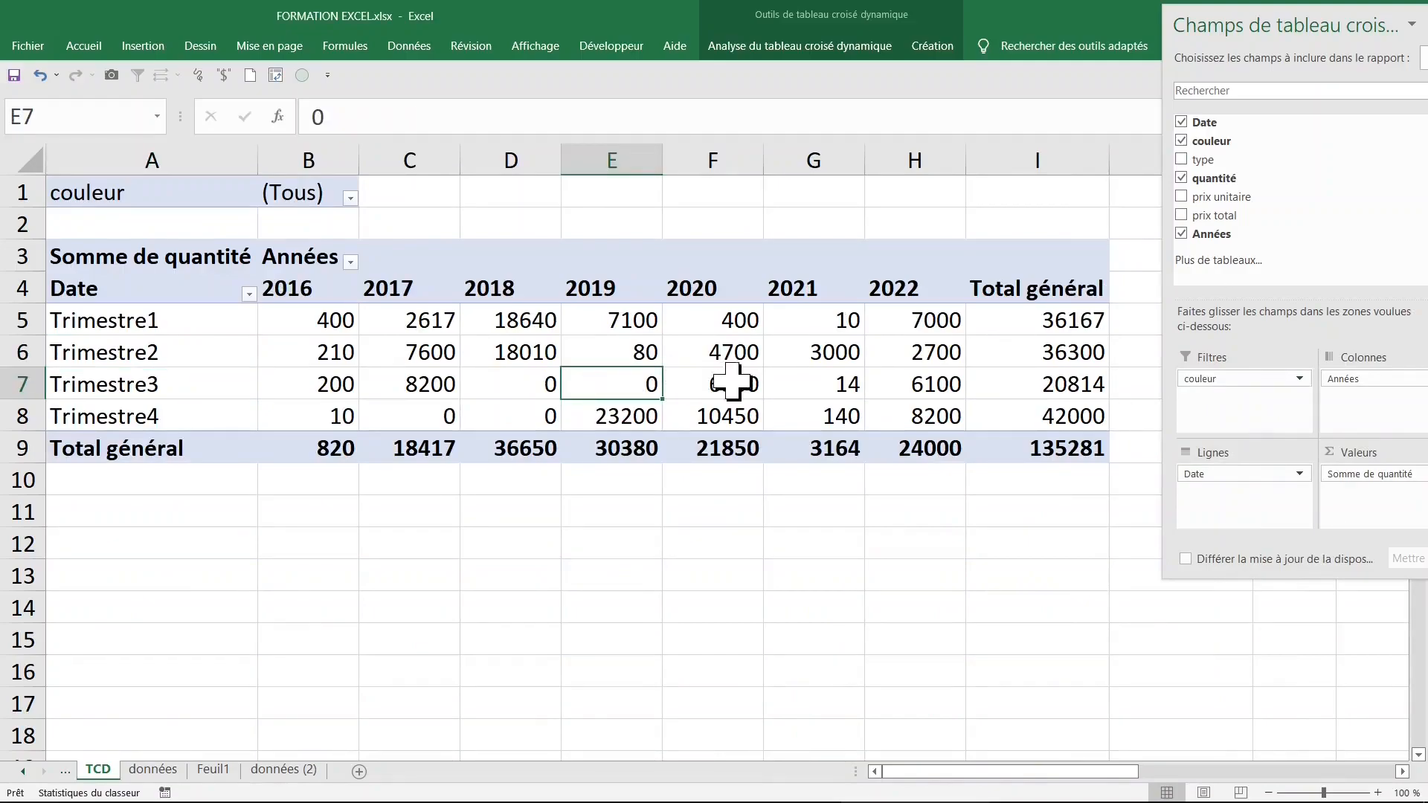
pyautogui.click(514, 361)
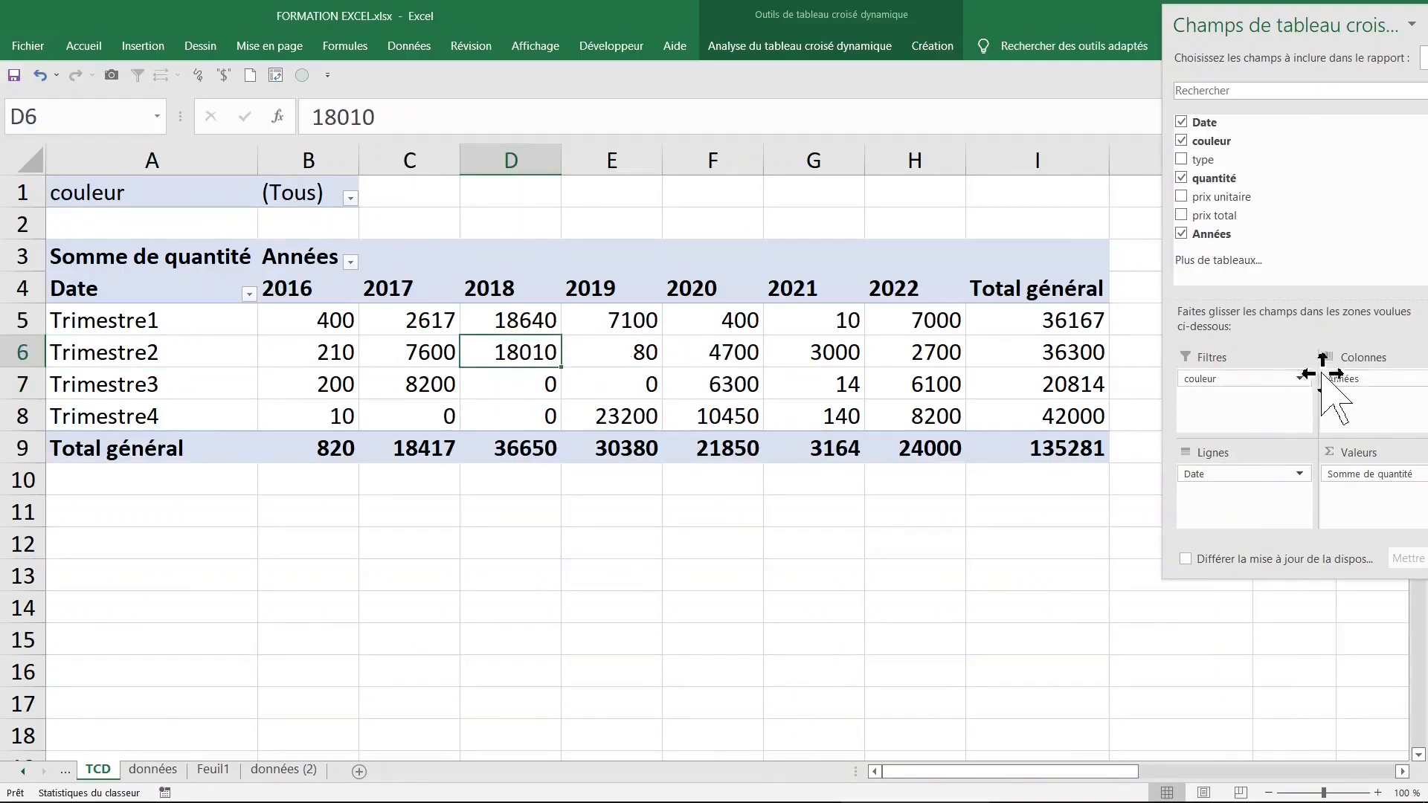
# Swap the two date fields so Années is in the rows and Date is in the columns.
pyautogui.moveTo(1354, 380)
pyautogui.mouseDown()
pyautogui.moveTo(1212, 493)
pyautogui.moveTo(1369, 398)
pyautogui.mouseUp()
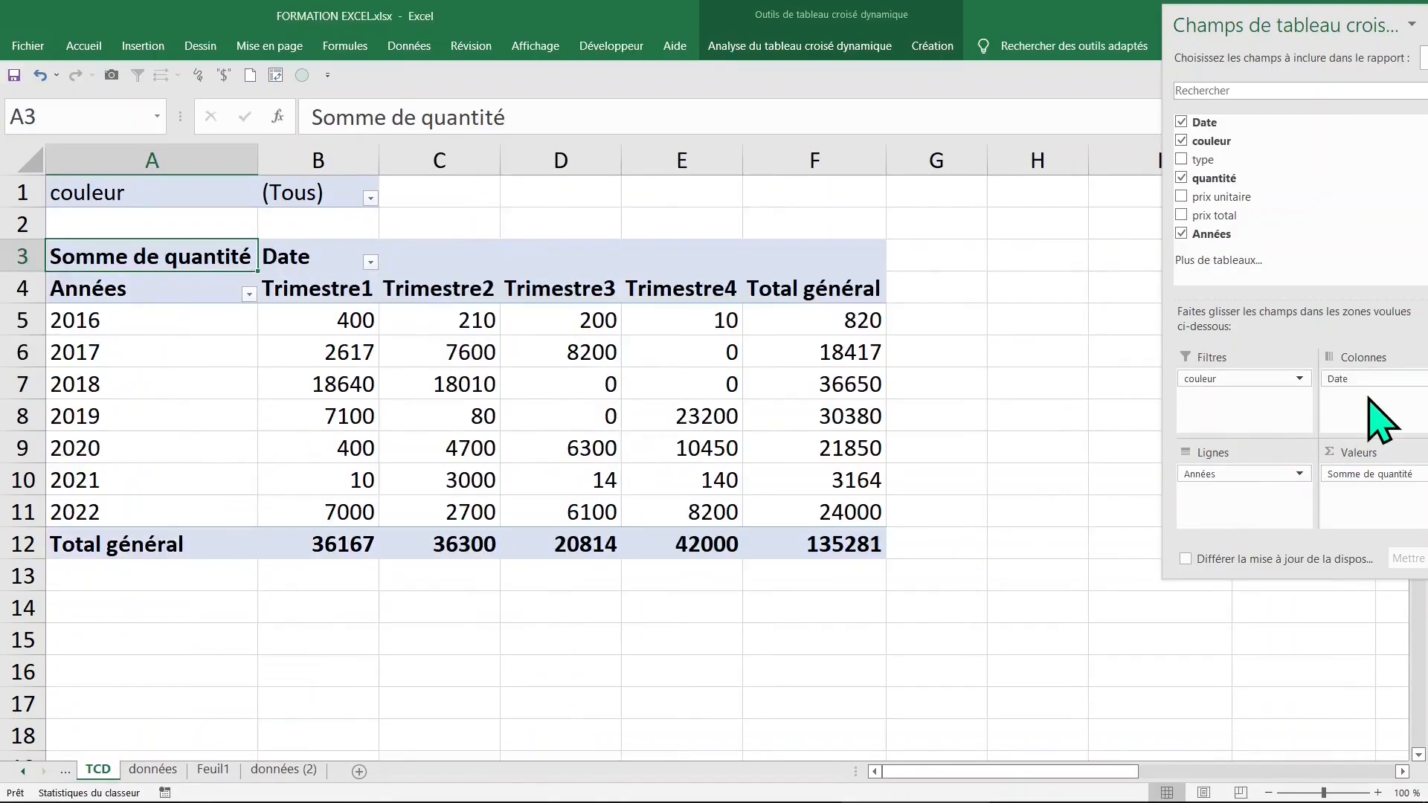
pyautogui.click(632, 420)
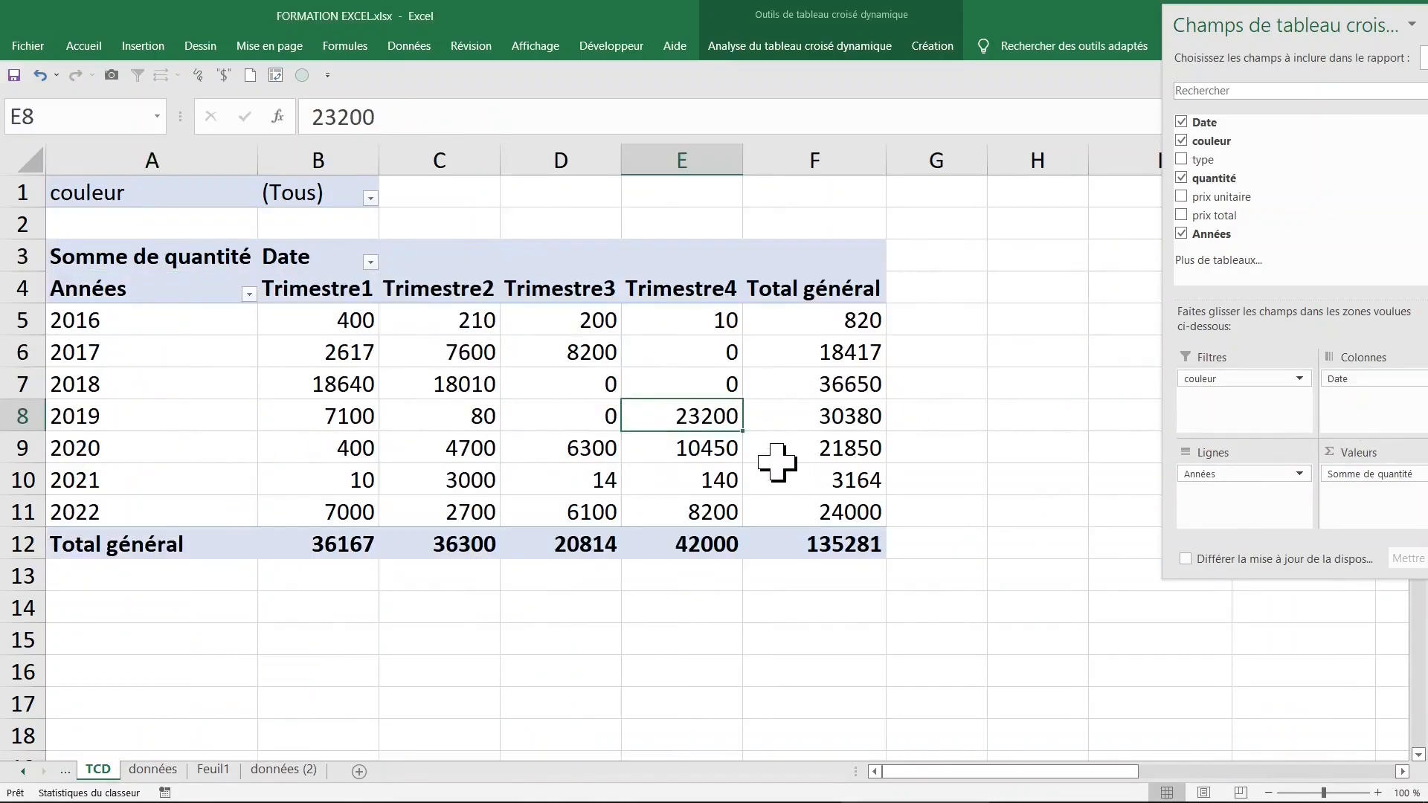
pyautogui.moveTo(793, 465)
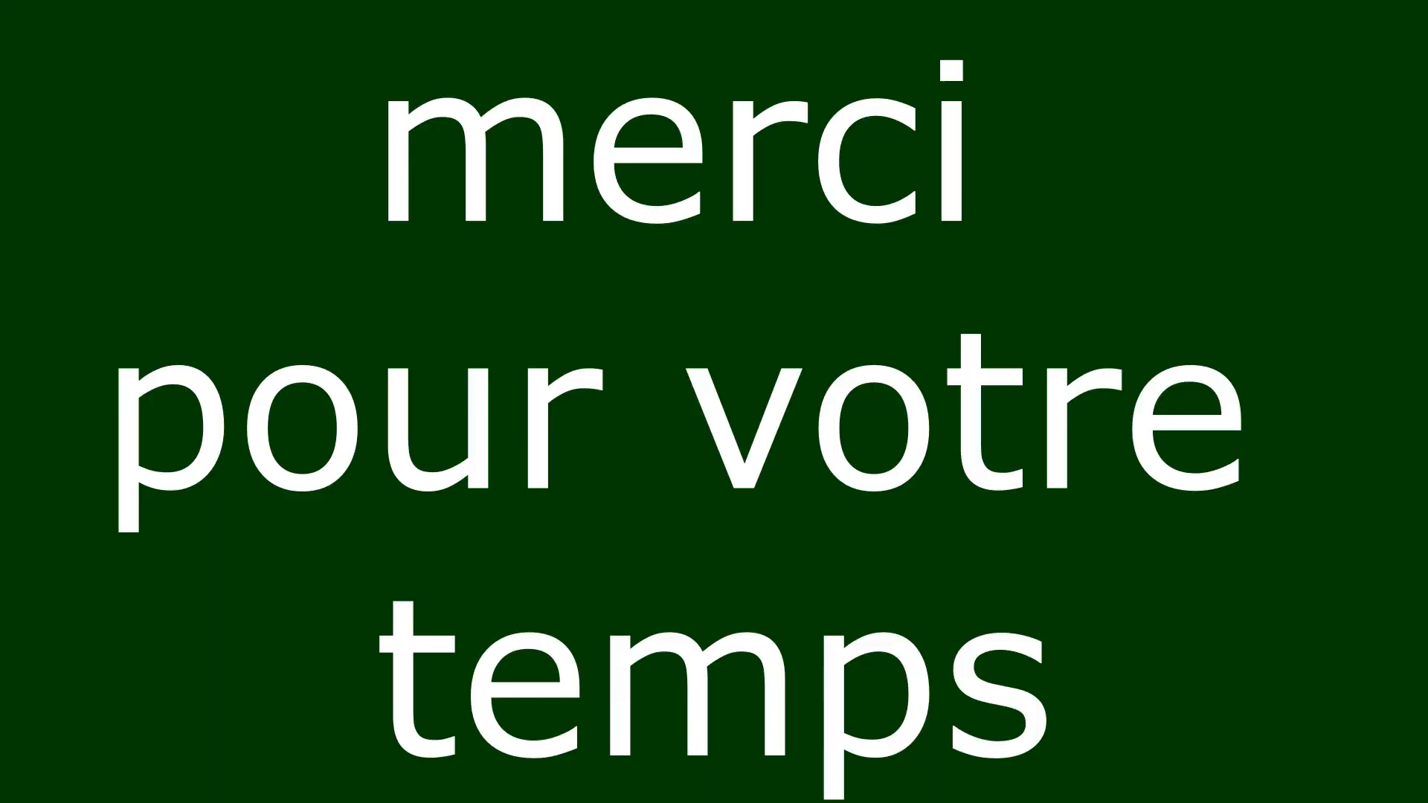